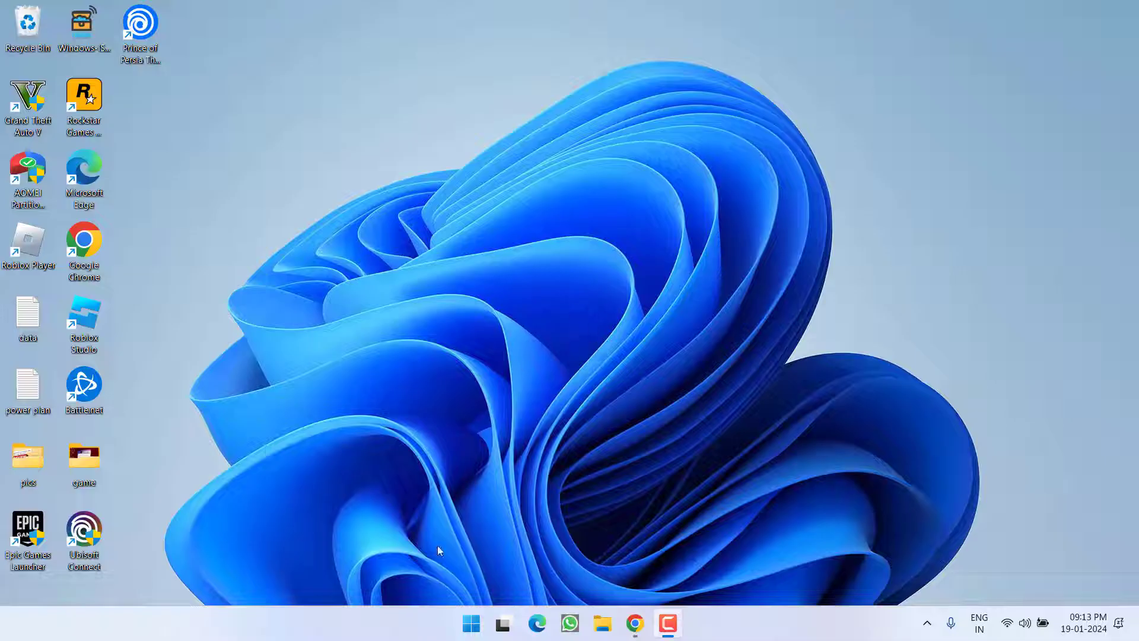
- Open the Run dialog from the Start button's quick link menu to enter systempropertiesadvanced
right_click(472, 622)
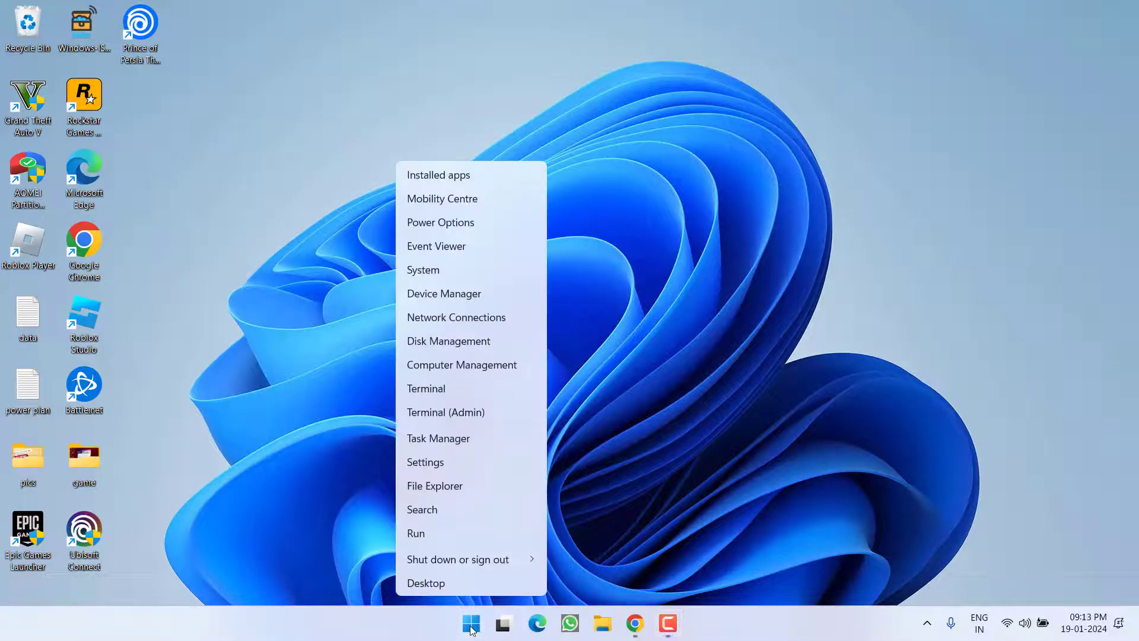
click(450, 532)
text(advanced)
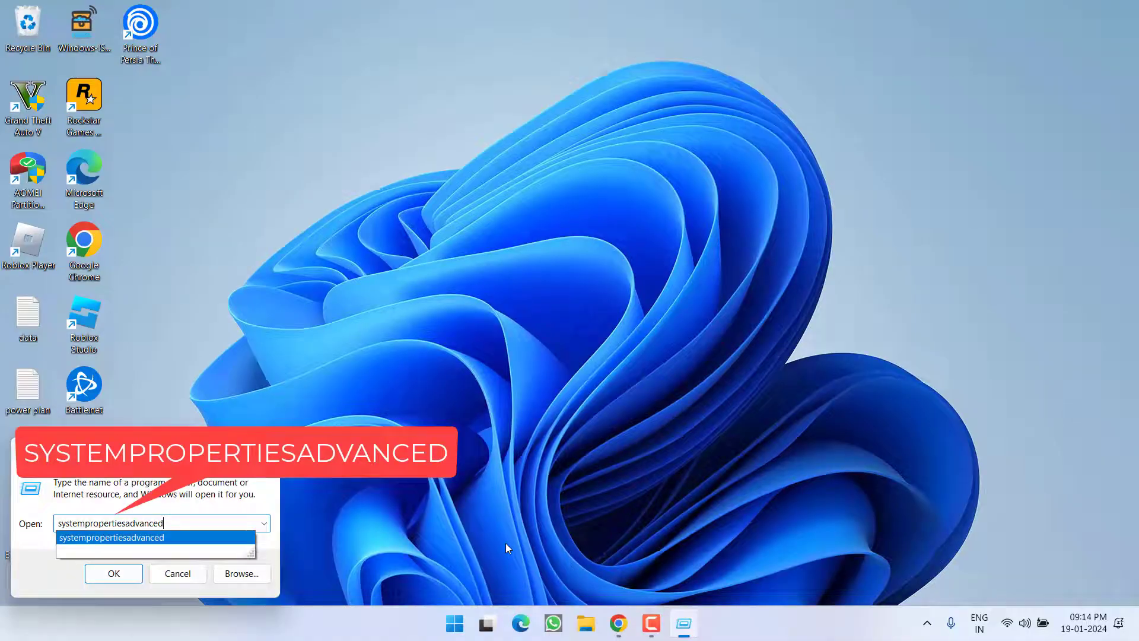
- Confirm automatic manufacturer app downloads are set to No, then close System Properties unchanged
key(Return)
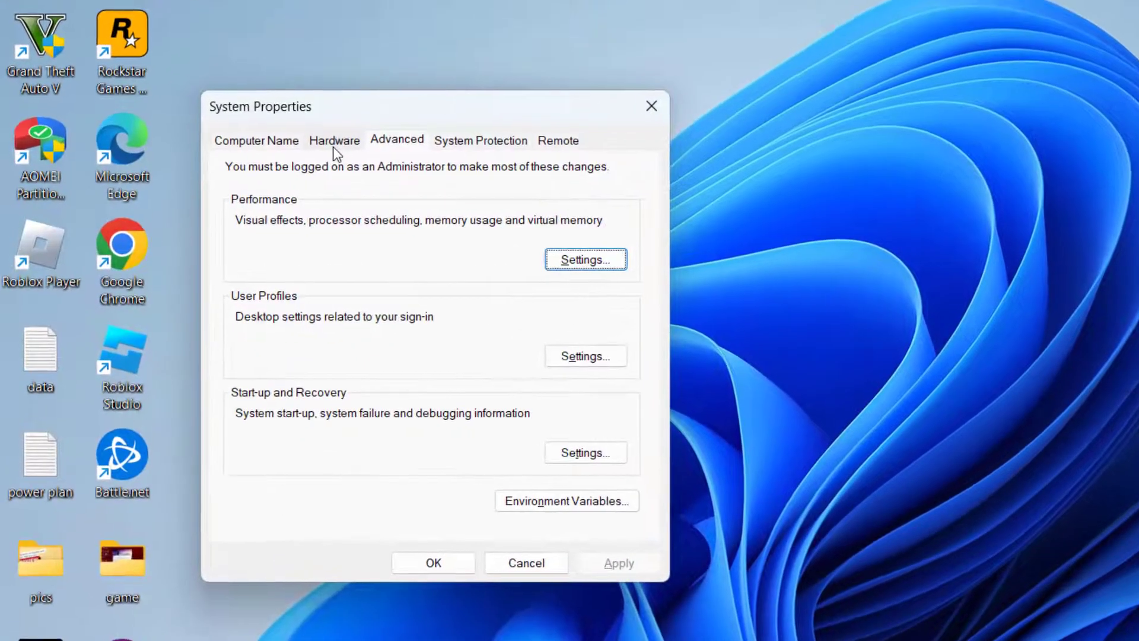
click(333, 135)
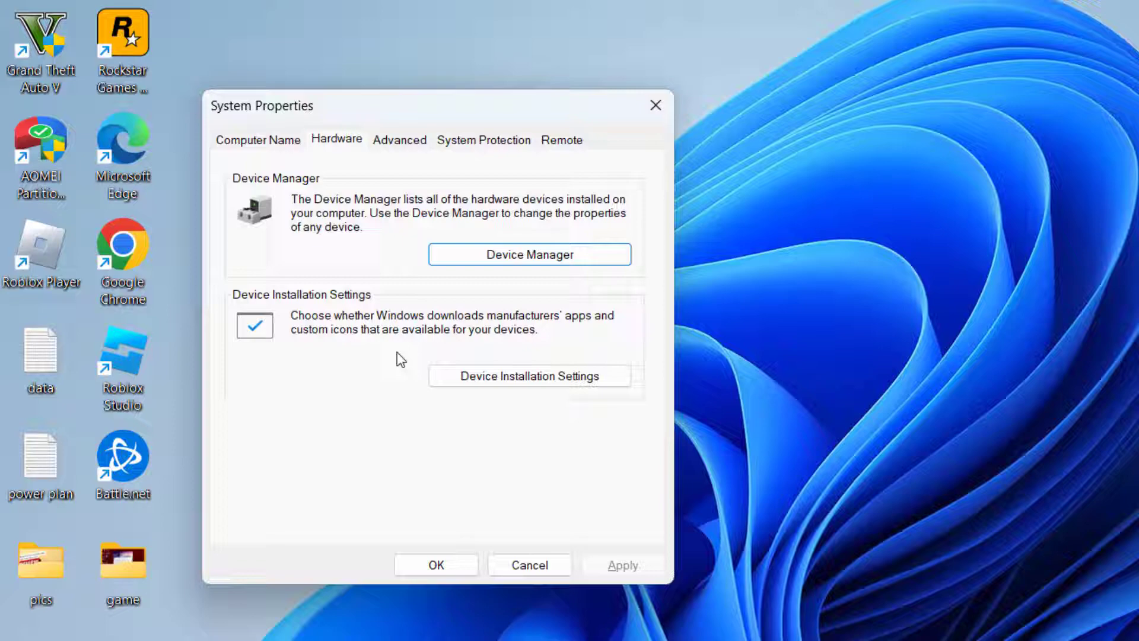
click(520, 383)
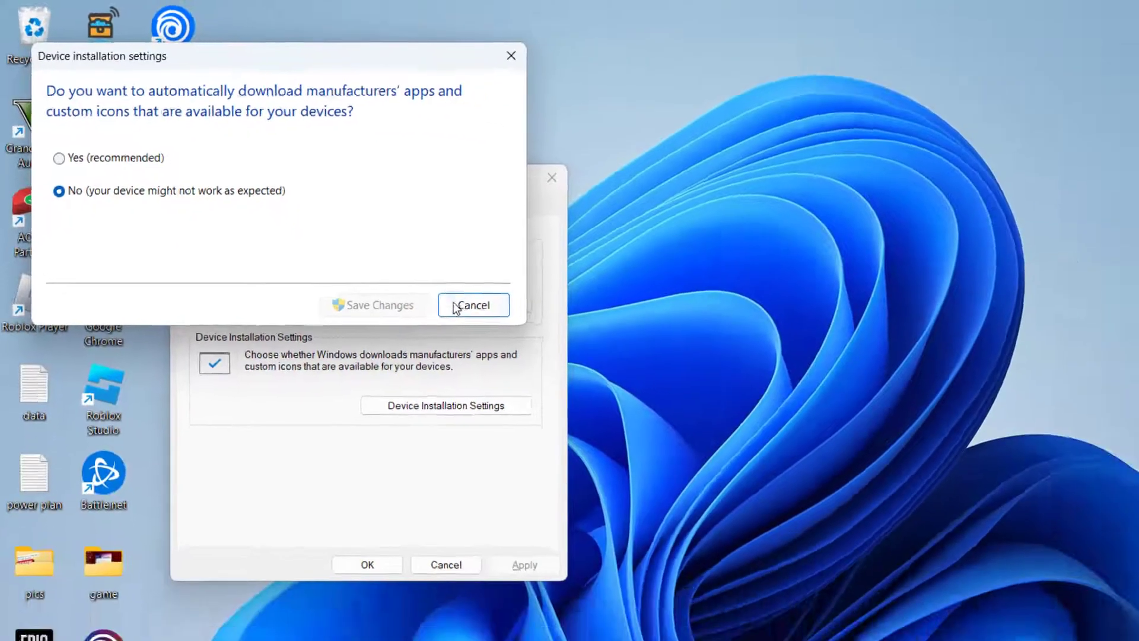
click(561, 363)
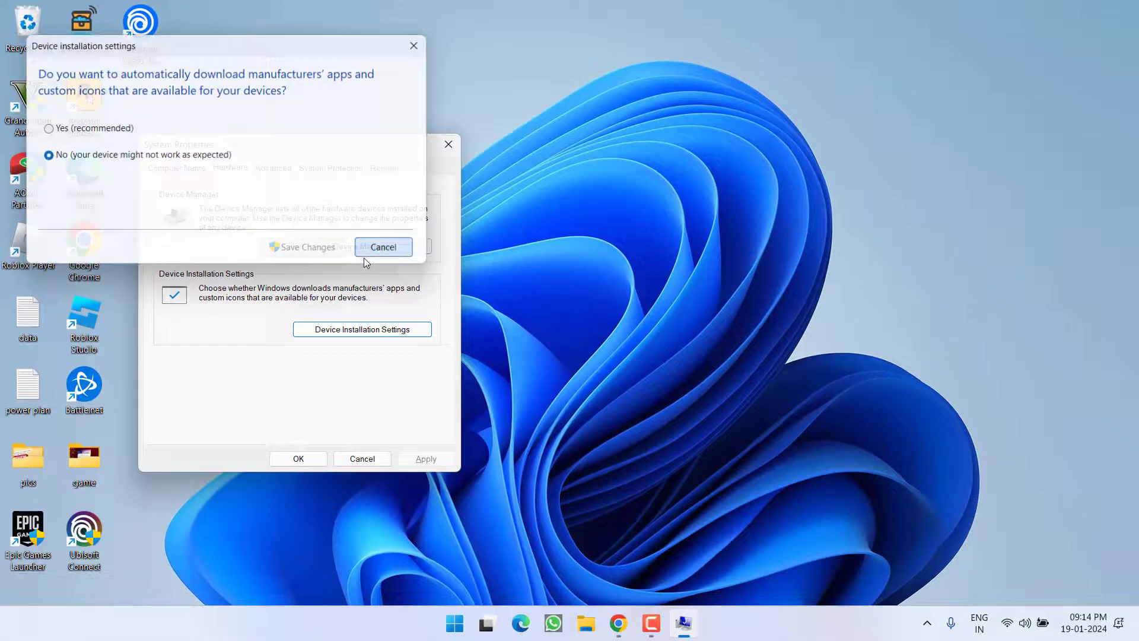
click(298, 458)
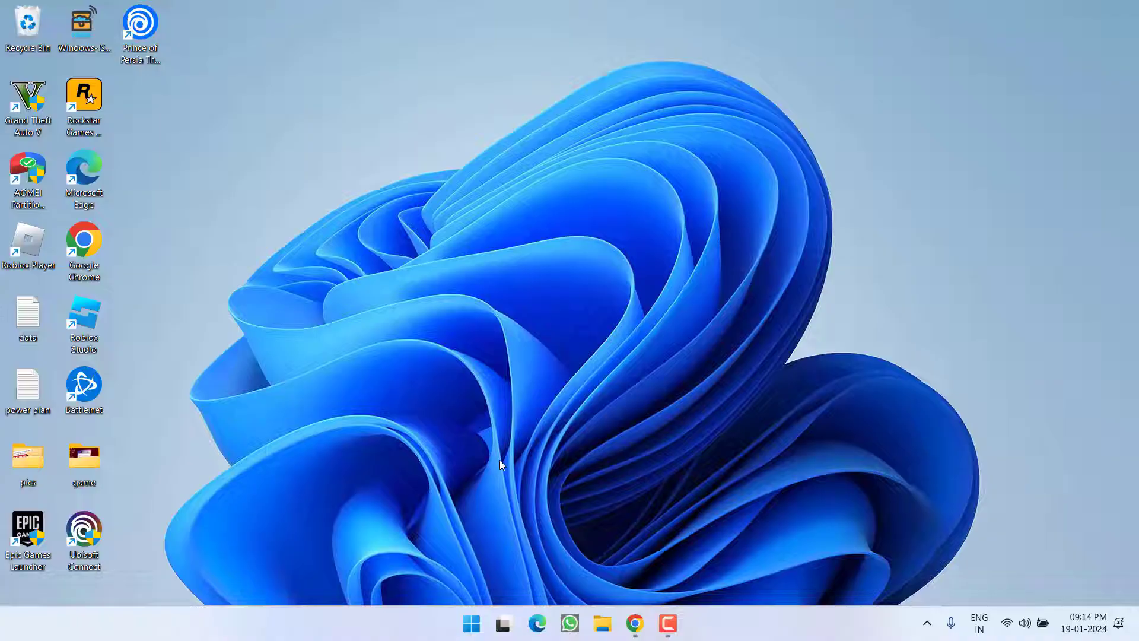
- Show the Radeon RX 5500M's driver details in Device Manager (version 31.0.14033.1012)
right_click(471, 623)
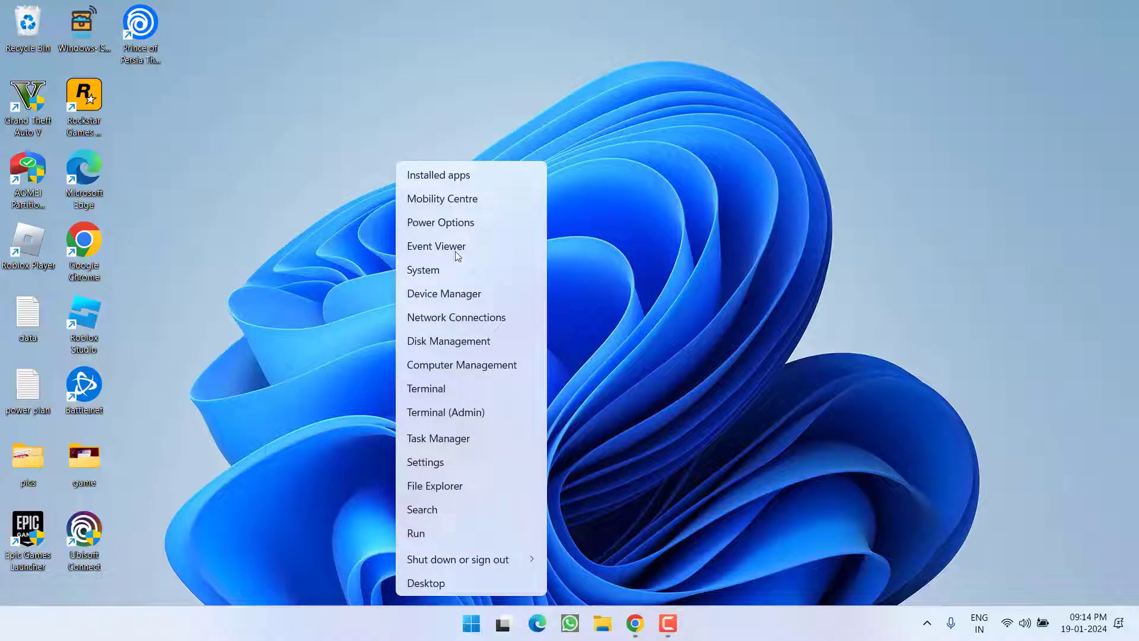
click(480, 294)
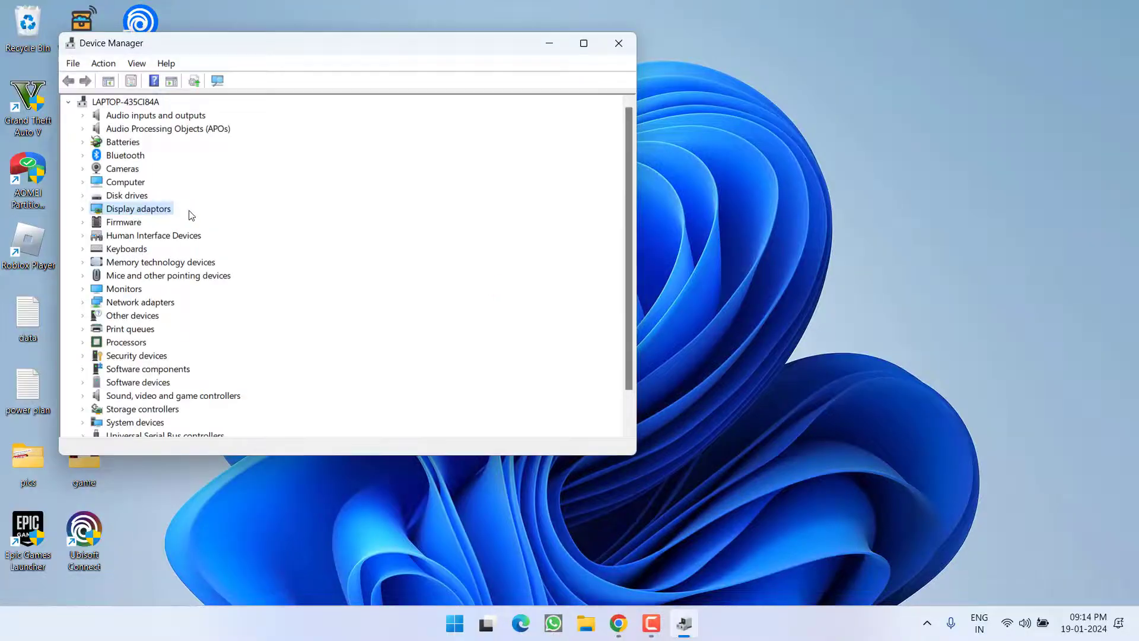
click(83, 209)
click(151, 235)
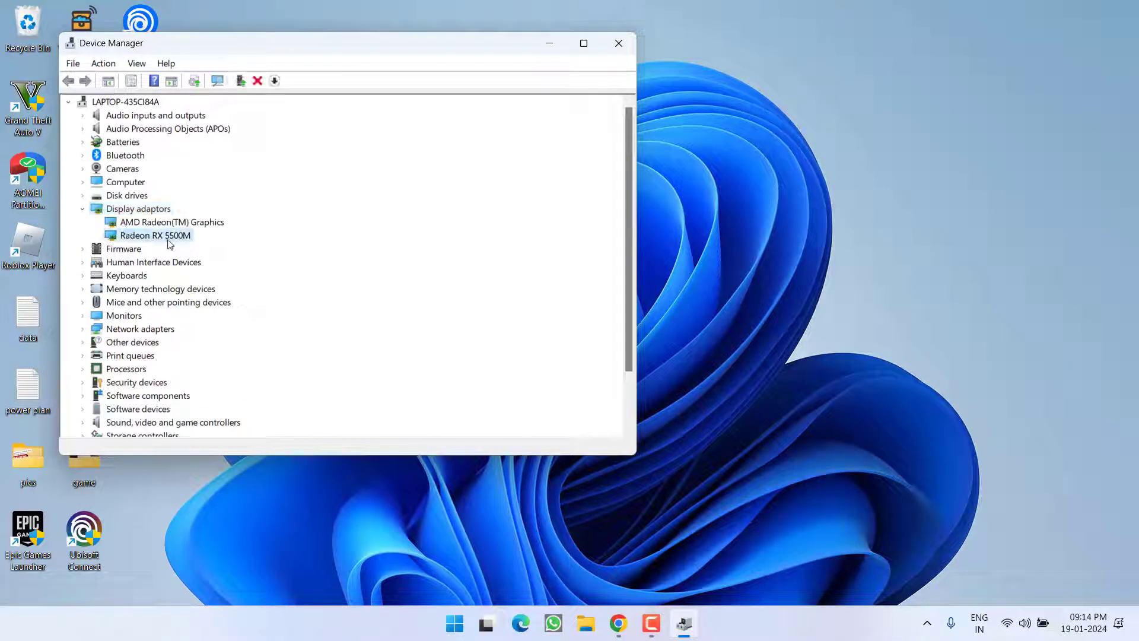
right_click(170, 240)
click(218, 334)
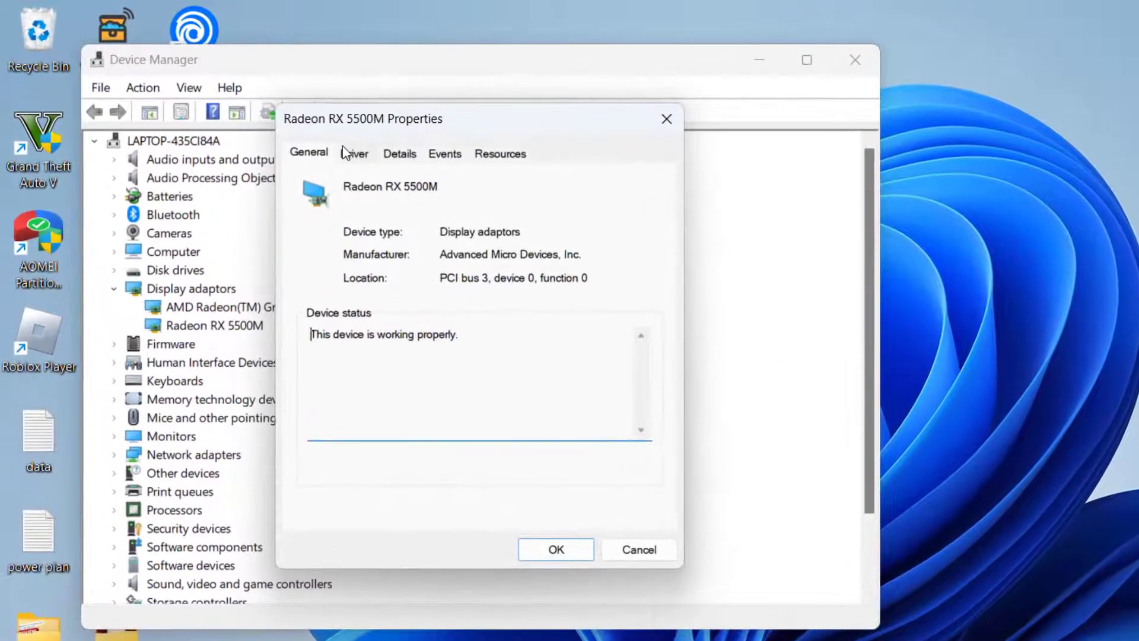
click(293, 126)
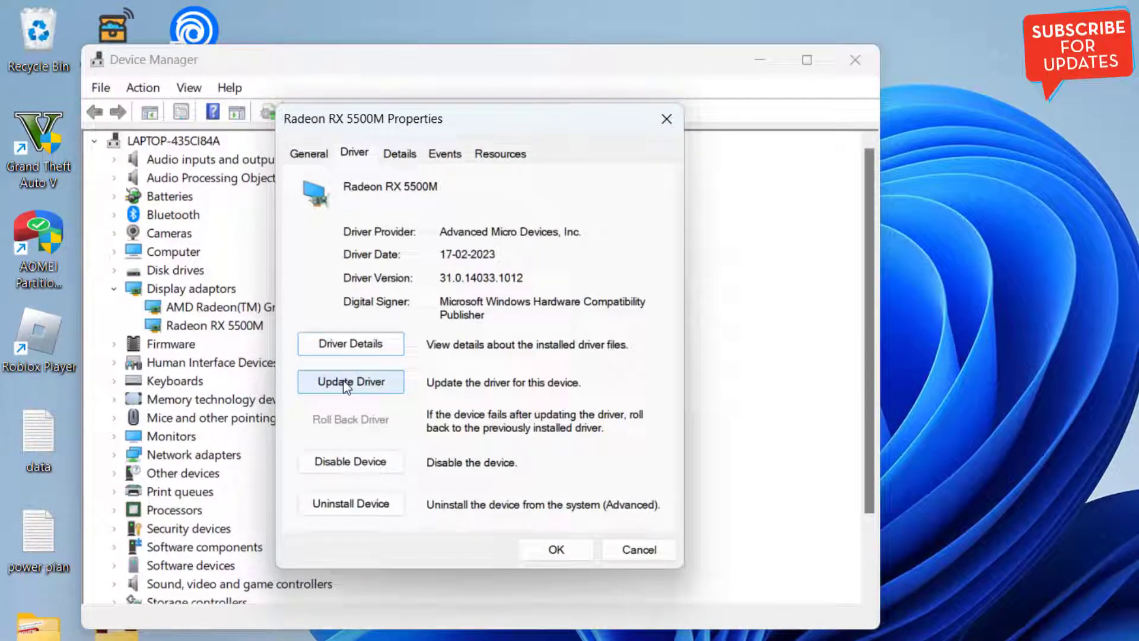
- Select the older Radeon driver 31.0.12044.3 from the compatible list, then cancel both dialogs
click(348, 385)
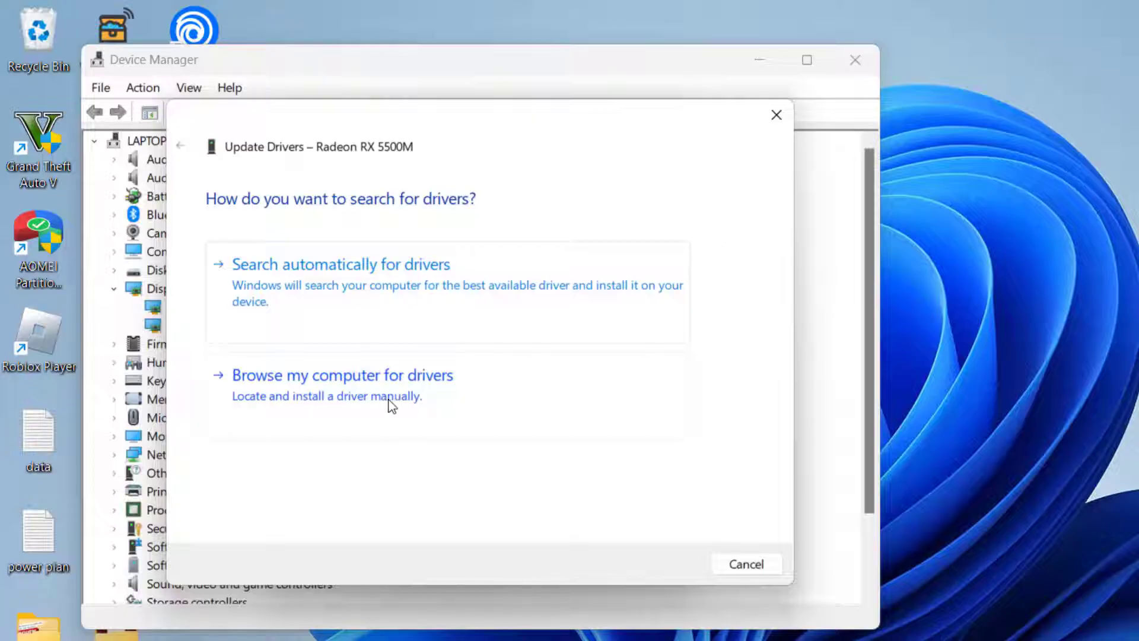
click(389, 389)
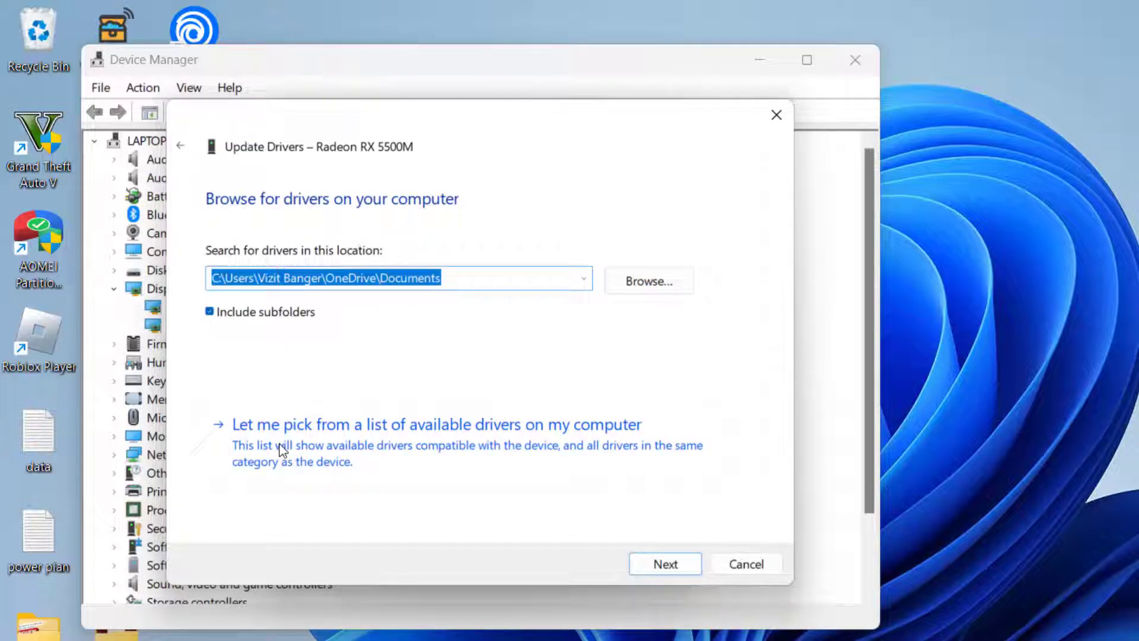
click(488, 445)
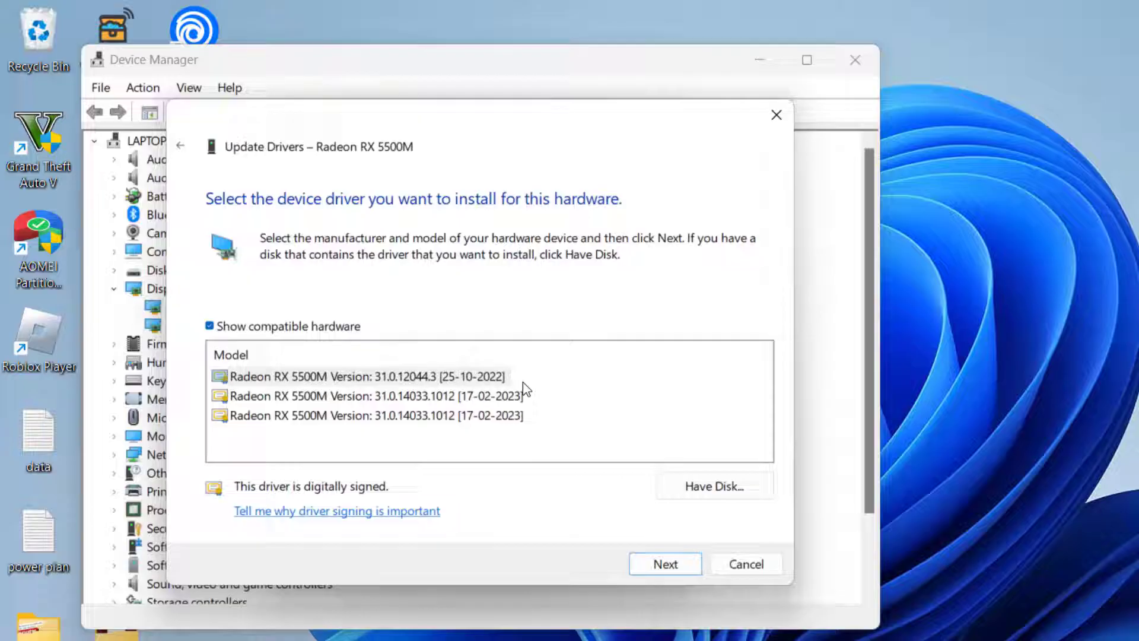
click(516, 399)
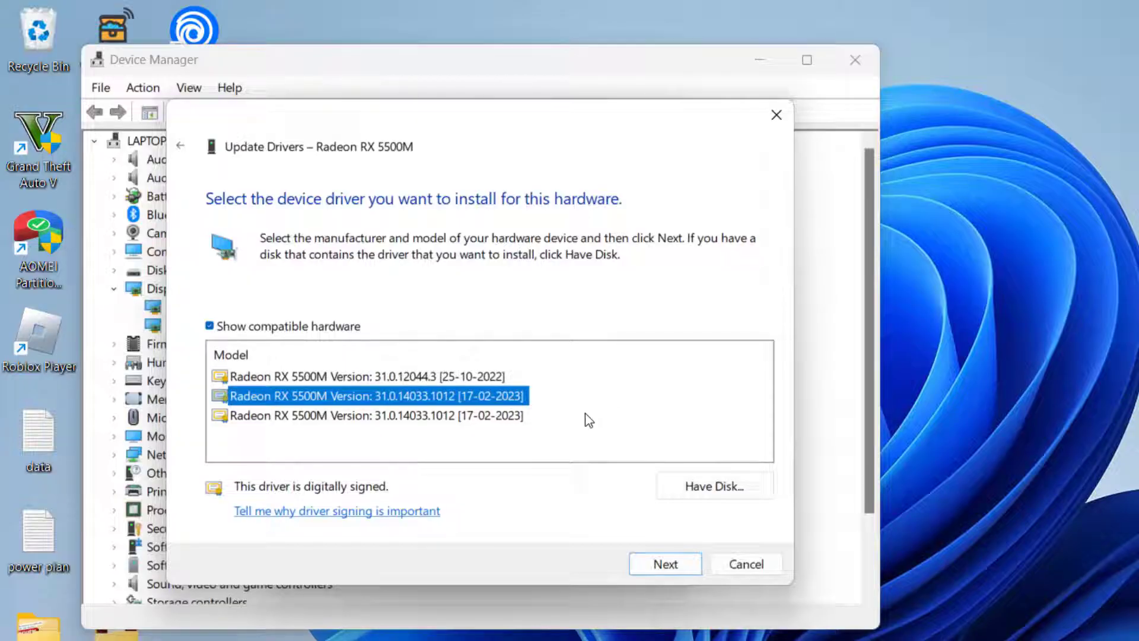
click(400, 376)
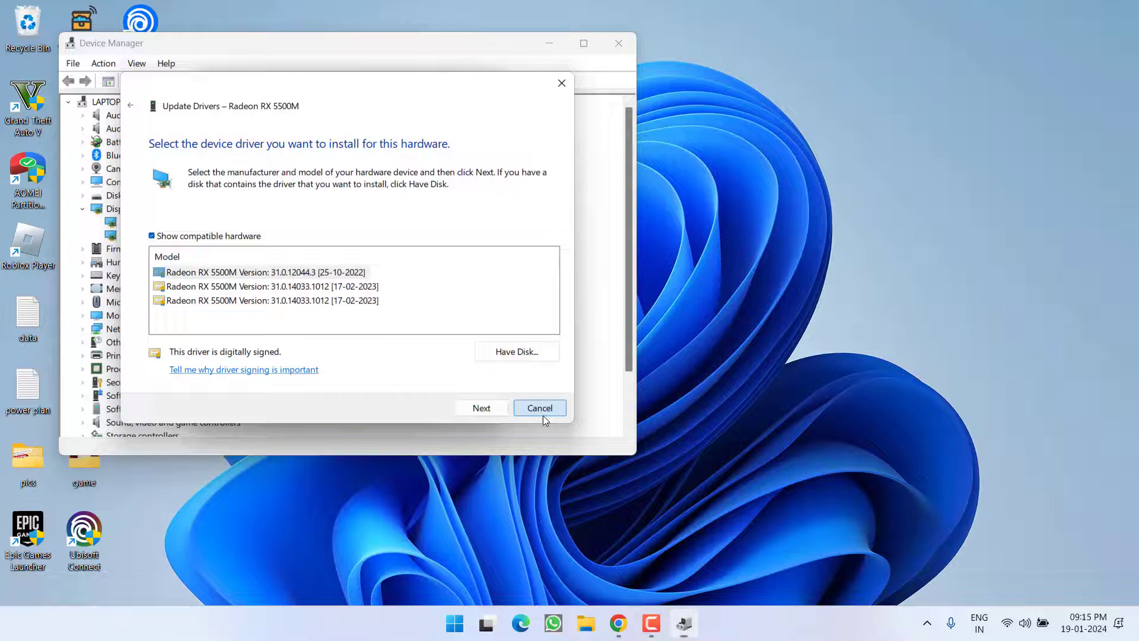
click(539, 408)
click(462, 399)
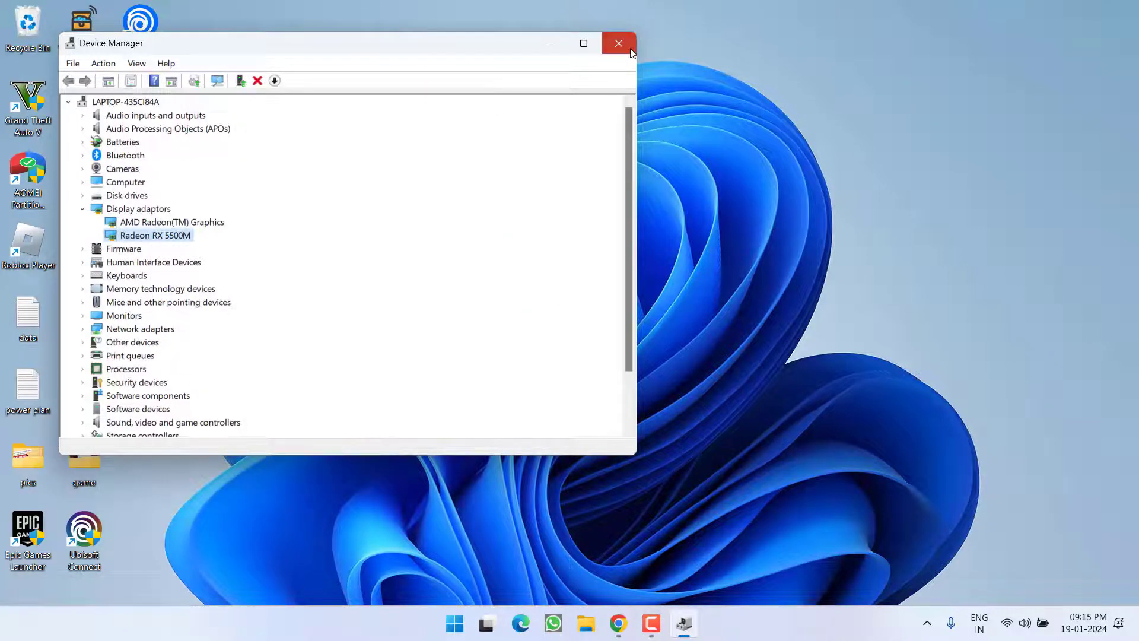
click(619, 42)
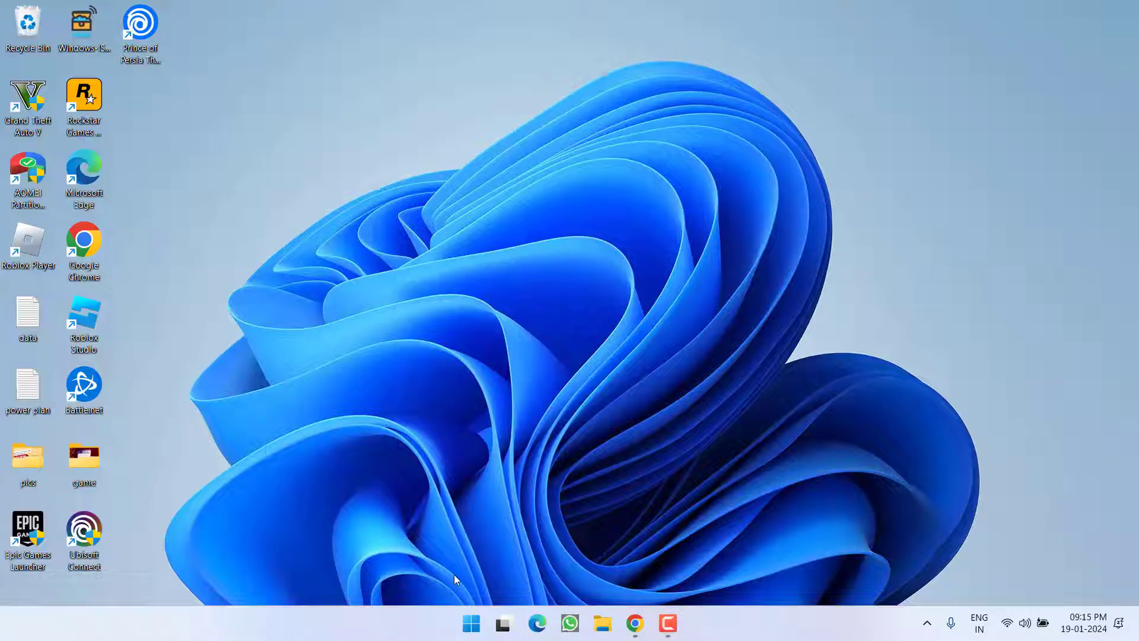
right_click(472, 623)
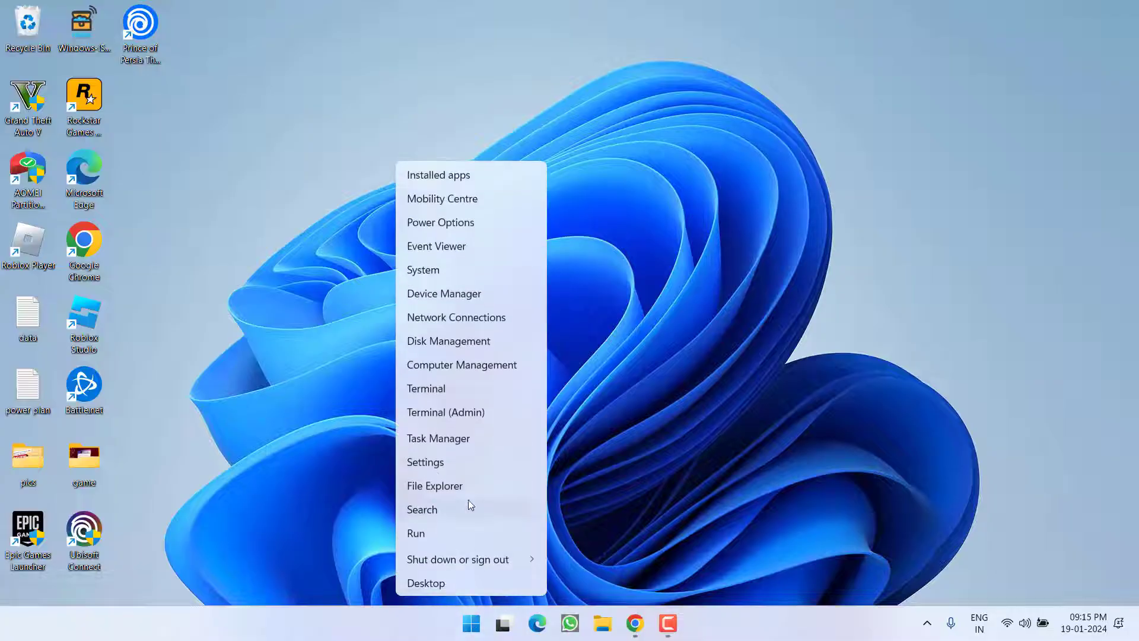
click(438, 296)
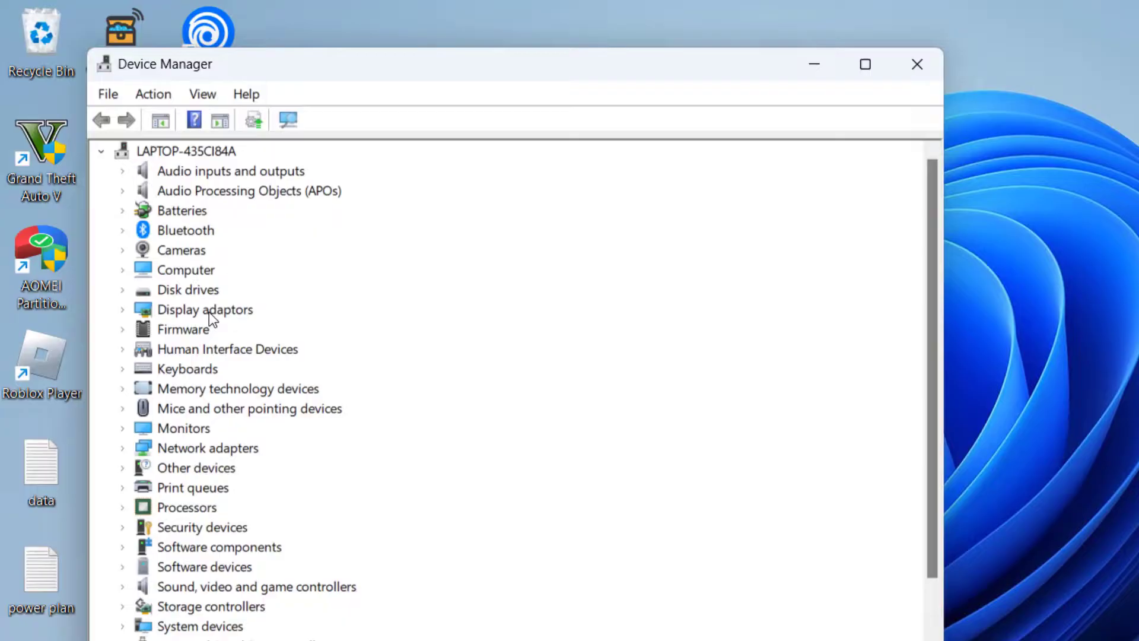
click(122, 310)
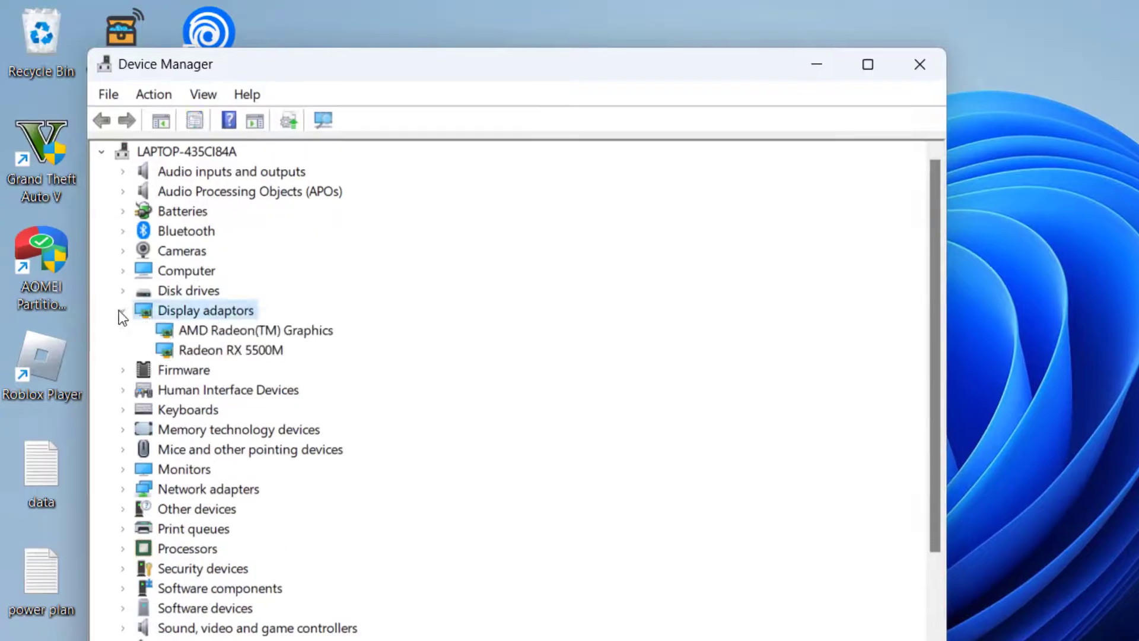
click(236, 353)
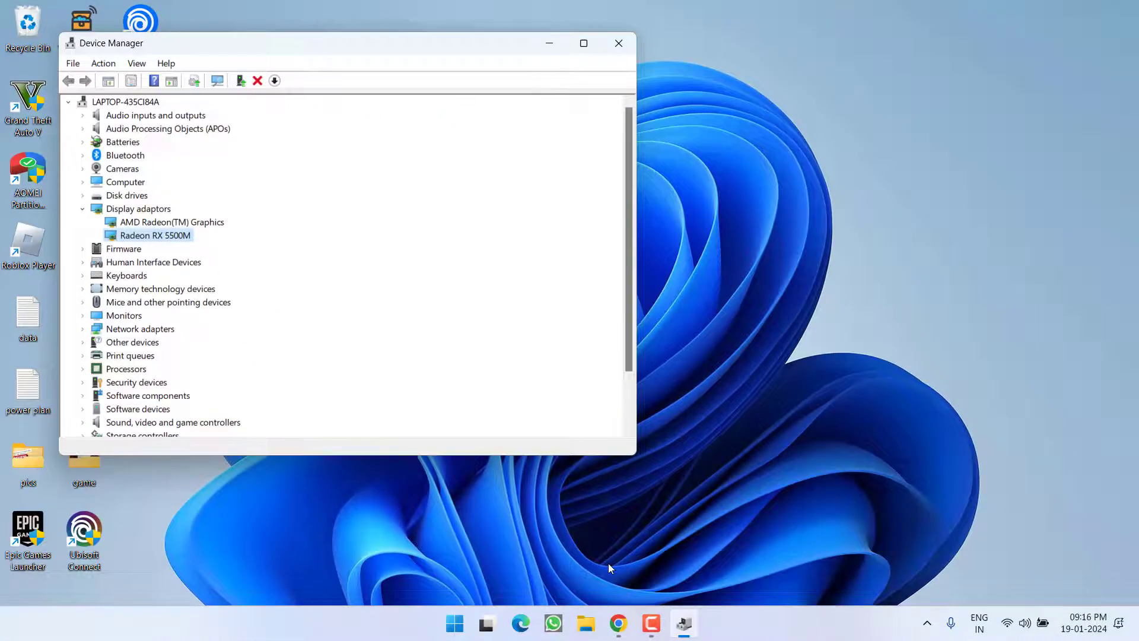
click(618, 623)
- Dismiss the notification prompt, then find and submit AMD Radeon RX 5500M on AMD's support site
click(619, 190)
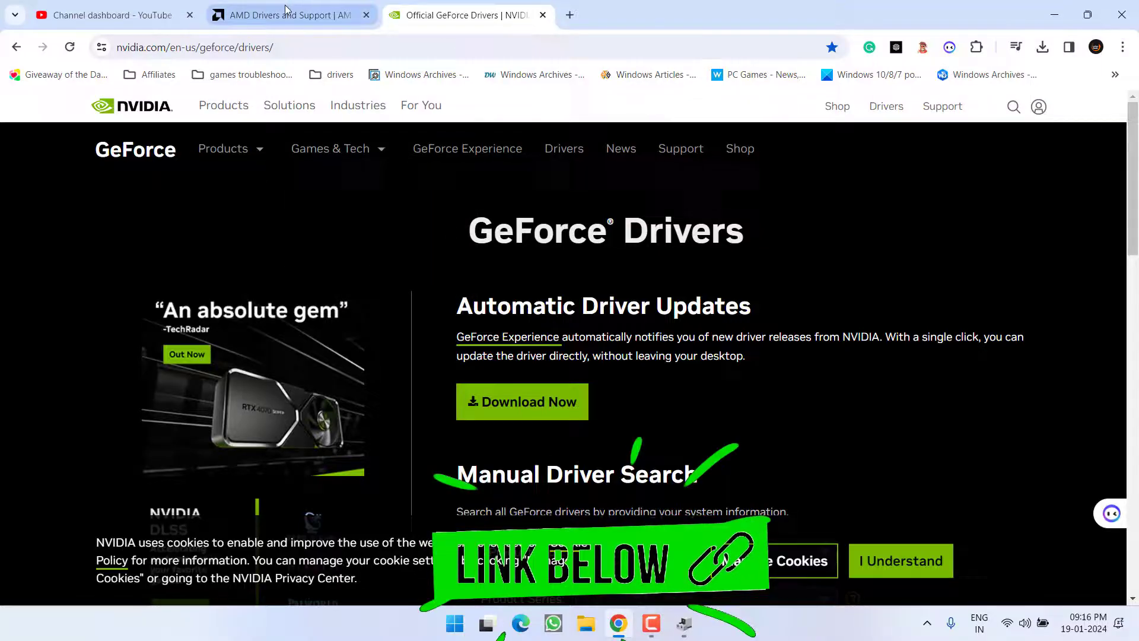
click(289, 15)
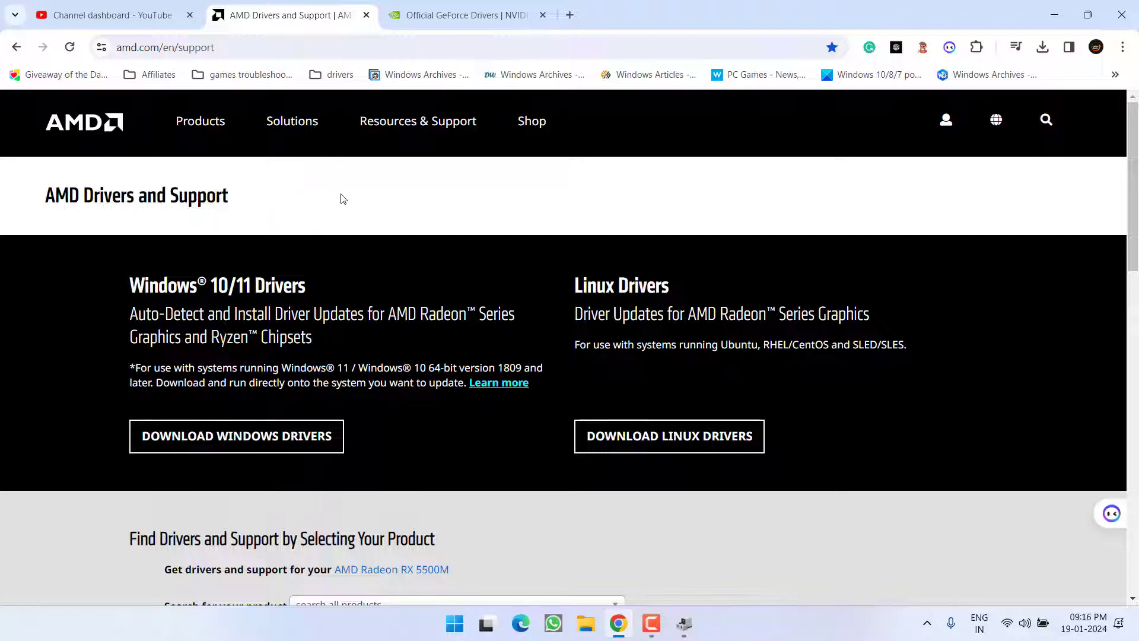
scroll(343, 204, down, 2)
scroll(345, 216, down, 1)
scroll(345, 215, down, 1)
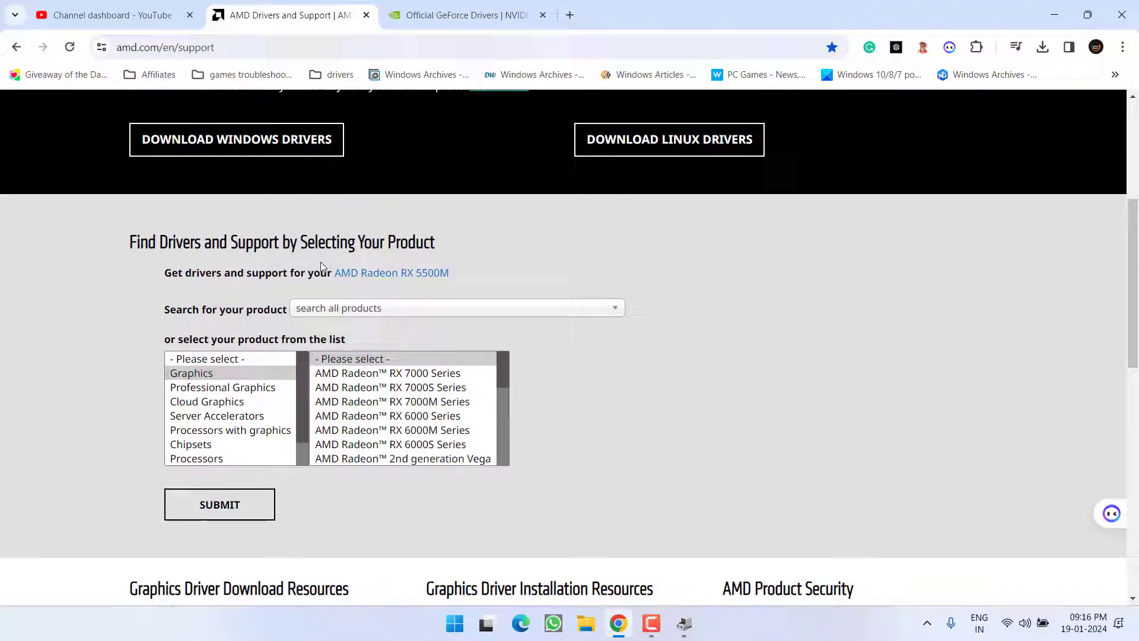
click(357, 310)
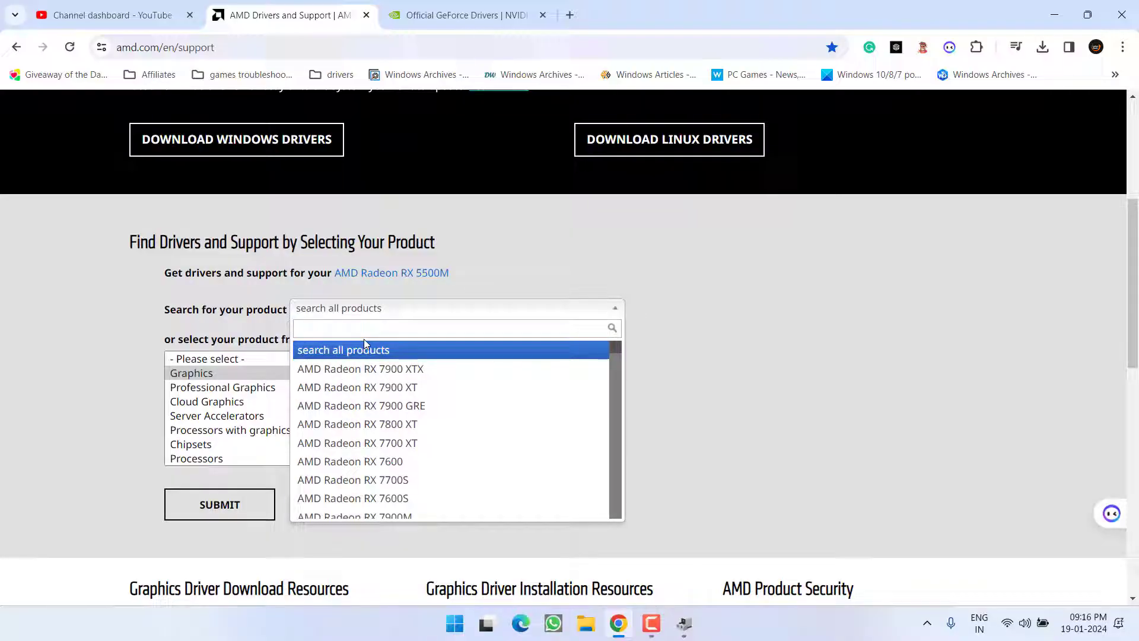
text(amd)
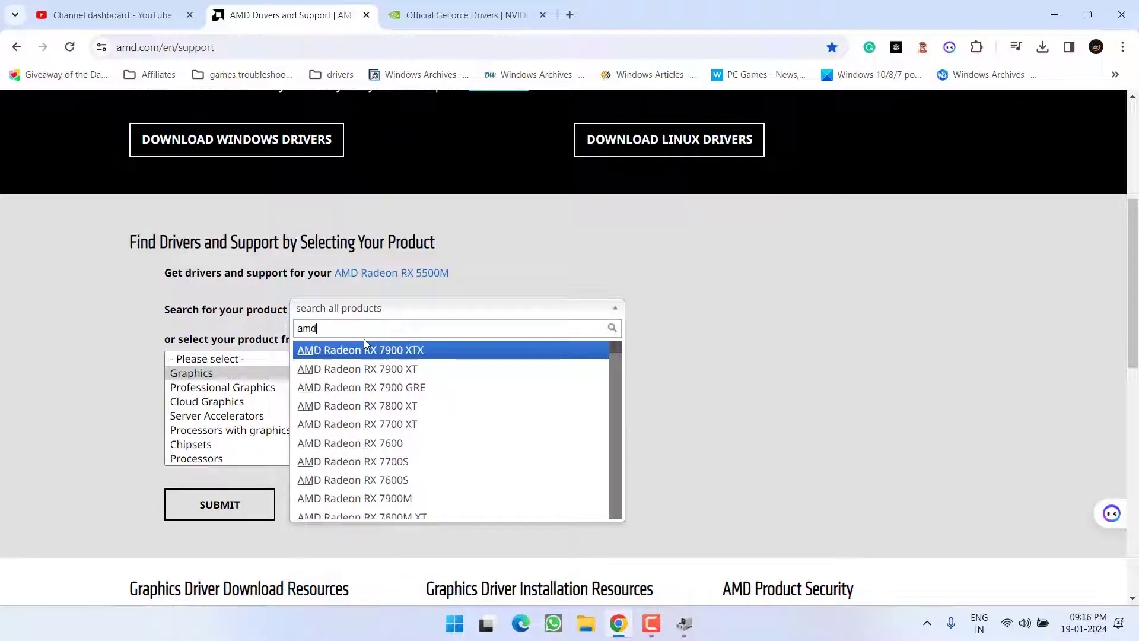
text( radeorx 550)
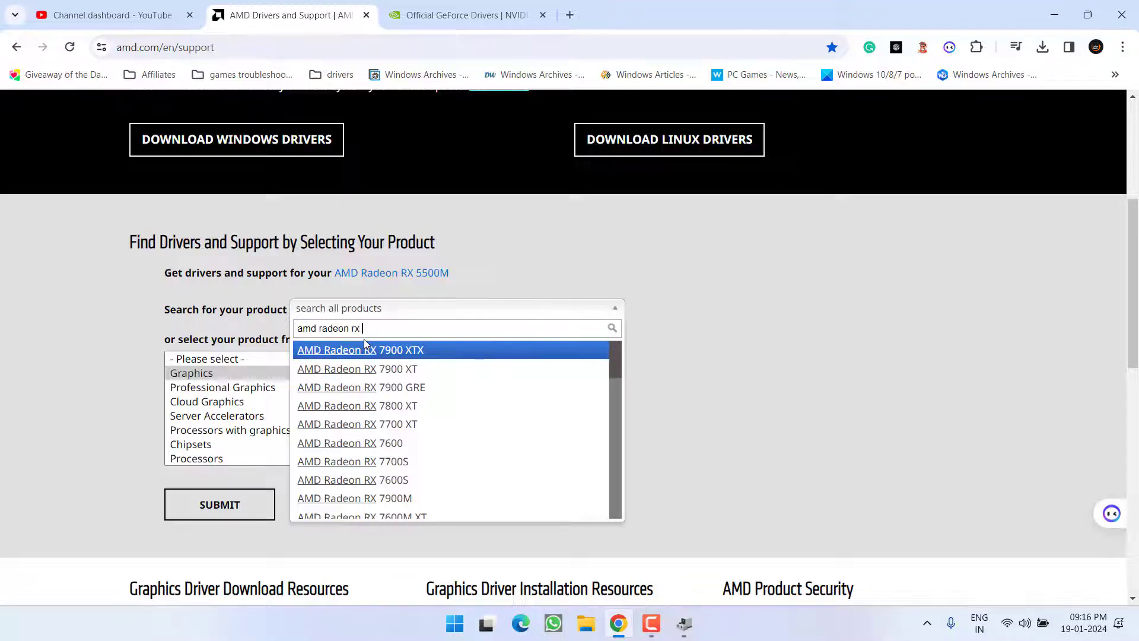
key(Down)
key(Down)
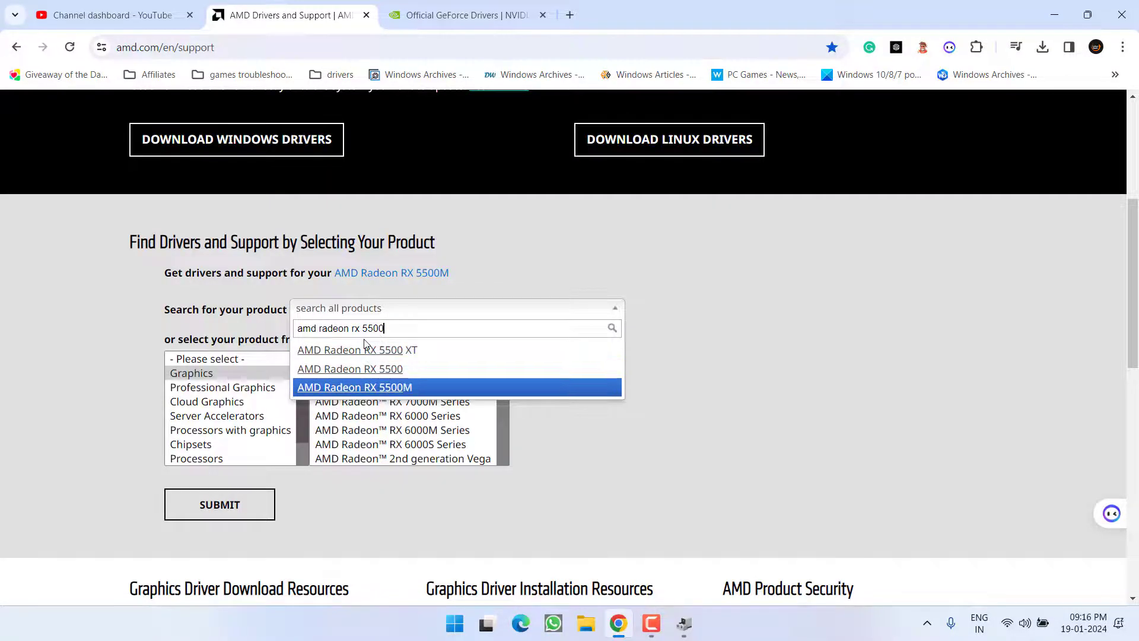
key(Return)
click(233, 504)
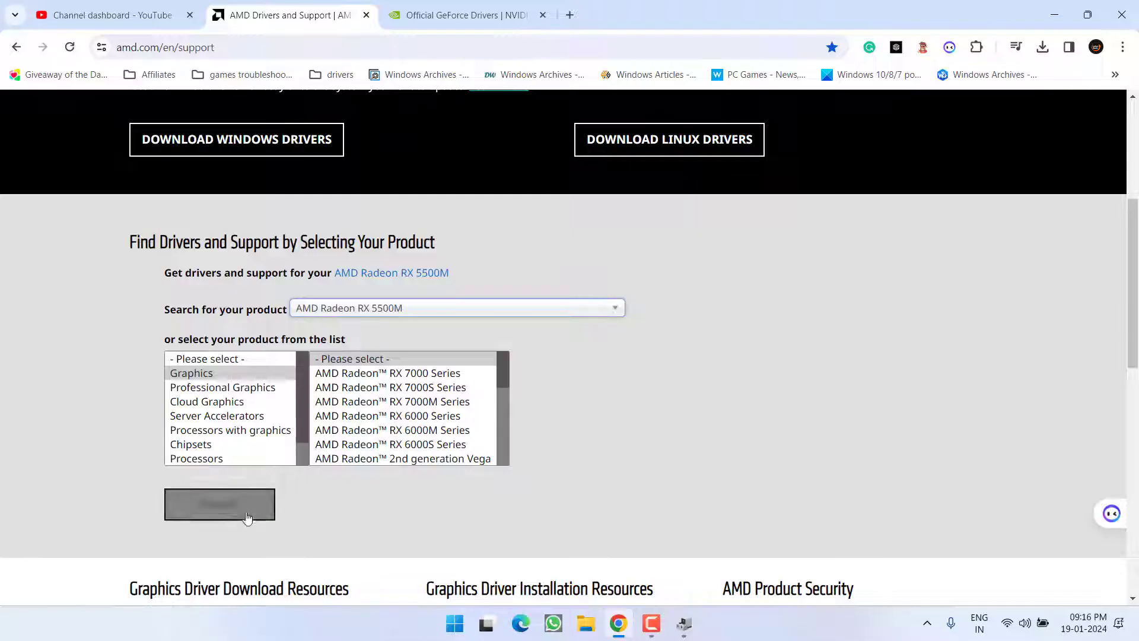
- Expand the RX 5500M's Windows 11 64-bit drivers and review the Adrenalin 23.12.1 release
click(250, 506)
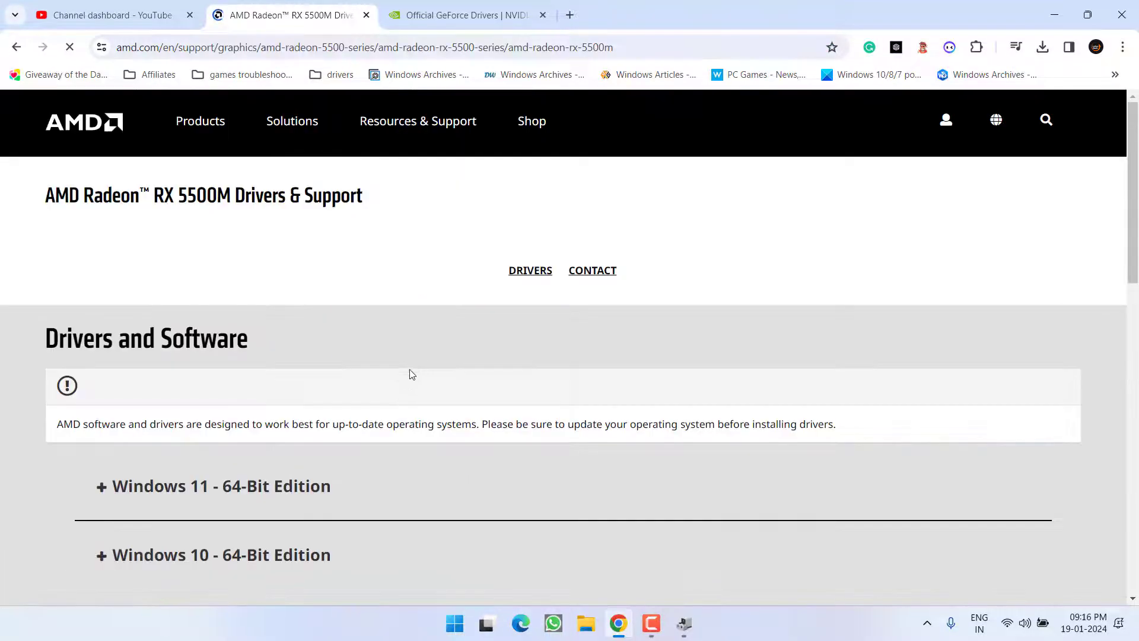
scroll(414, 316, down, 2)
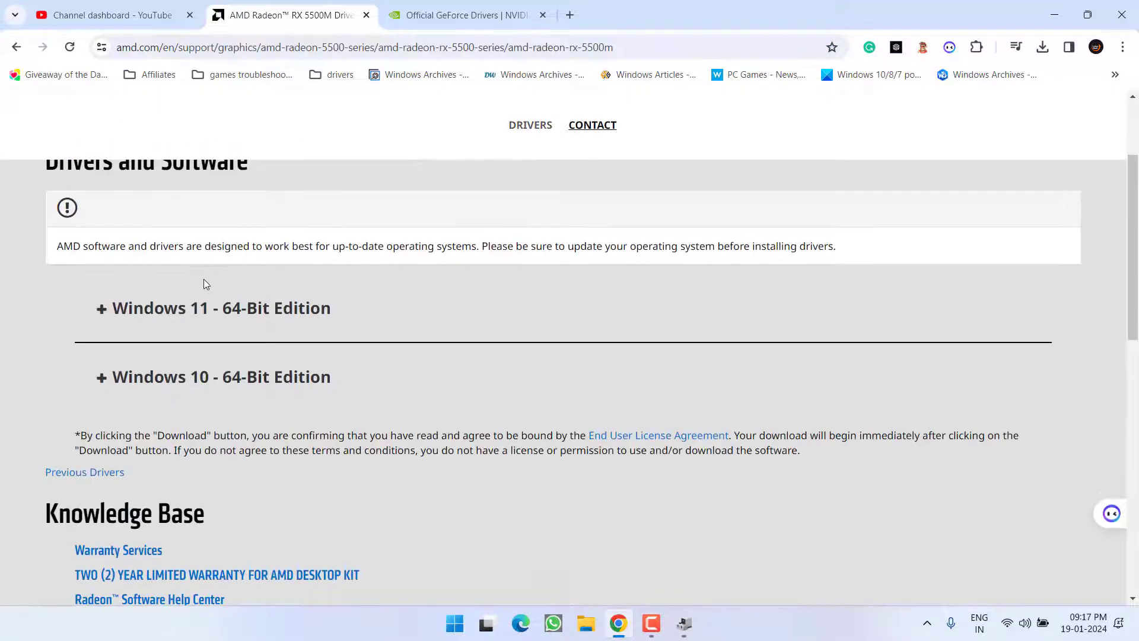
click(103, 308)
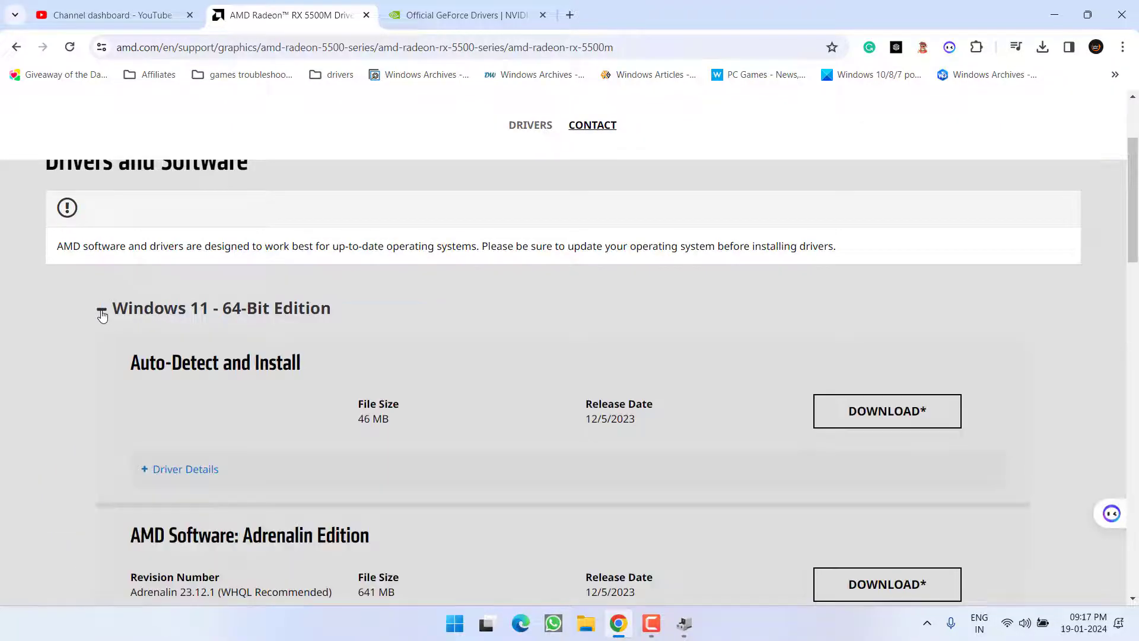
scroll(314, 301, down, 2)
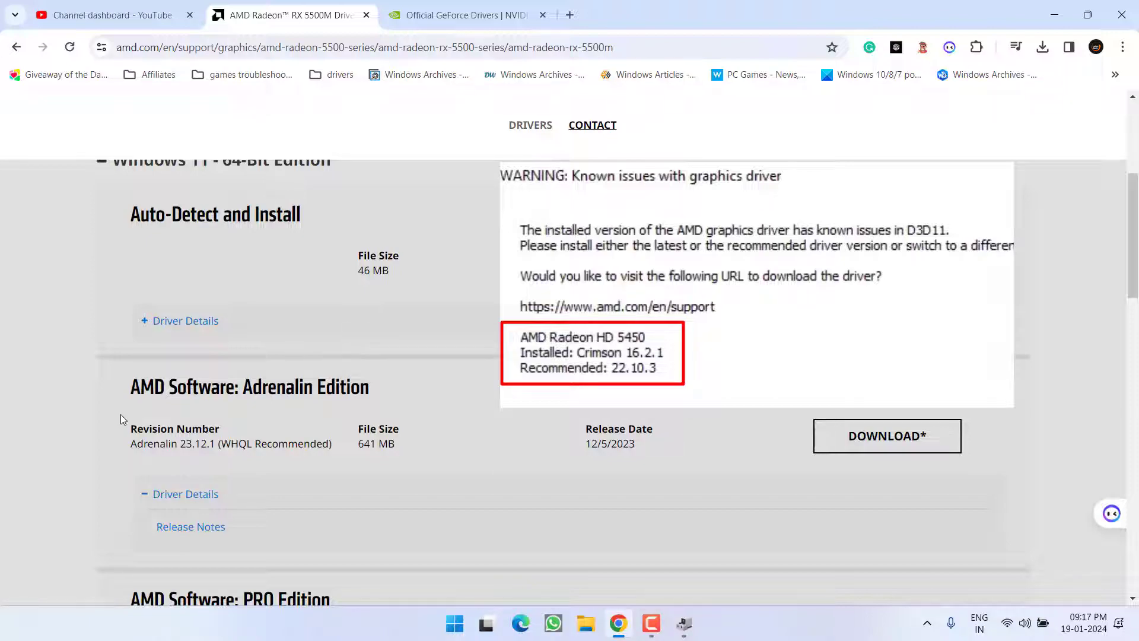
drag(131, 444, 216, 444)
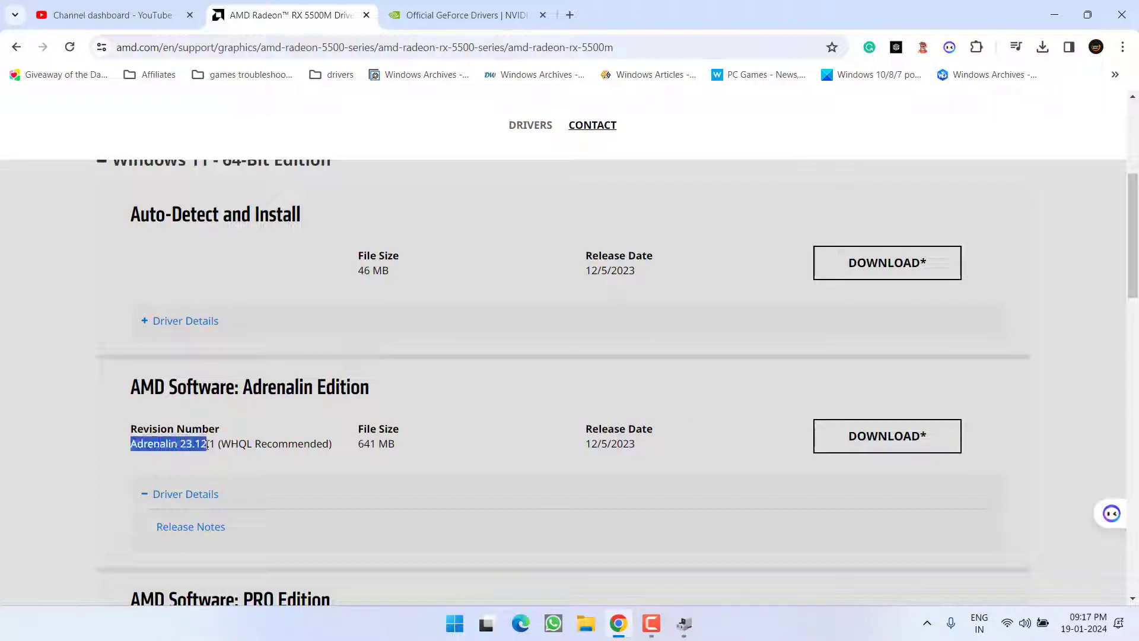
click(310, 458)
scroll(321, 347, down, 4)
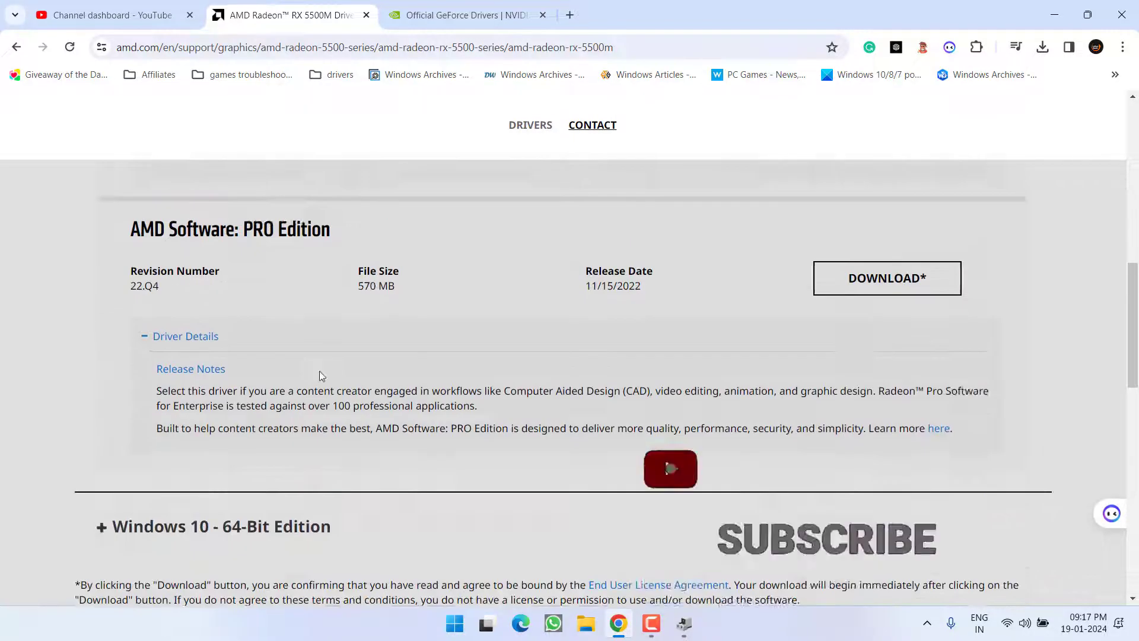
scroll(320, 375, down, 6)
scroll(325, 391, up, 2)
scroll(324, 392, up, 1)
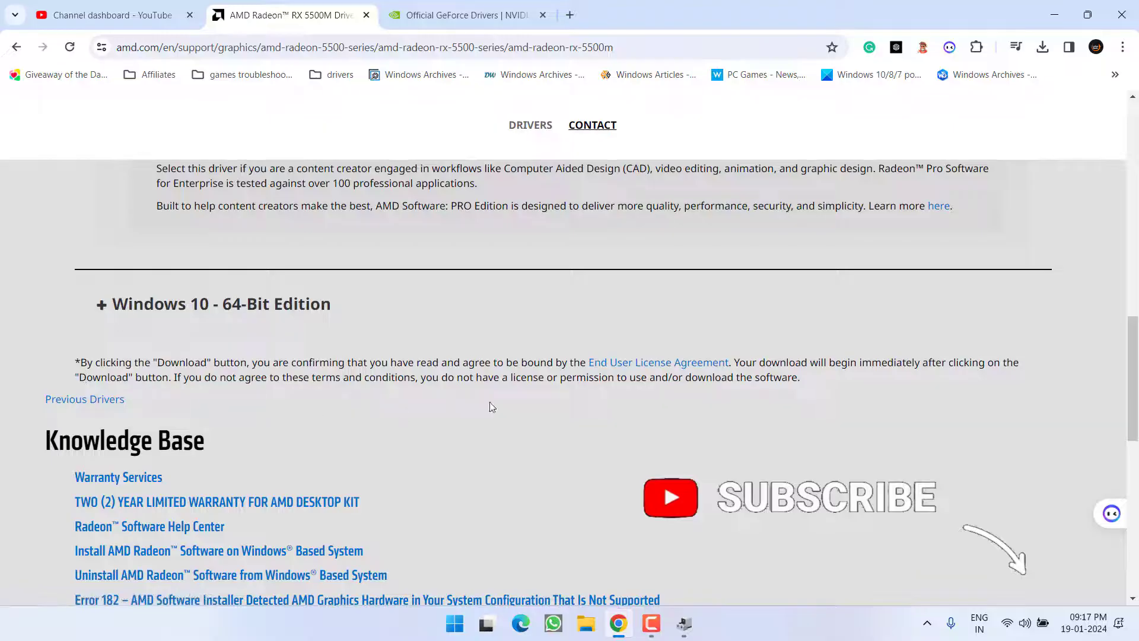
- Download the Adrenalin 23.8.2 installer from Previous Drivers, save it to the desktop, and check its progress
click(84, 399)
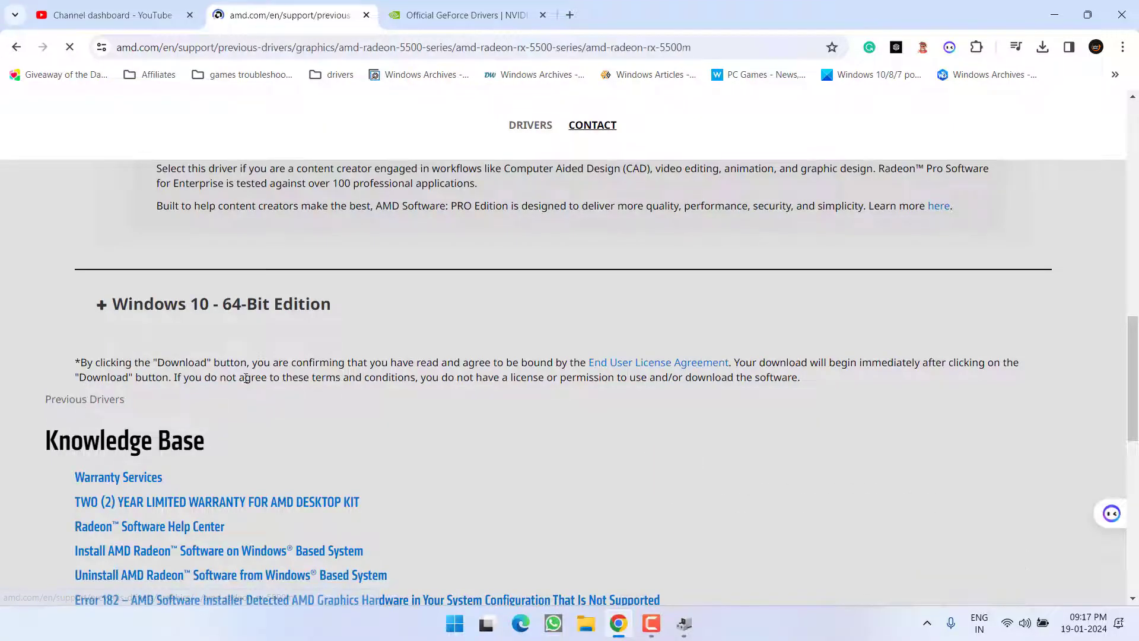
scroll(323, 342, down, 2)
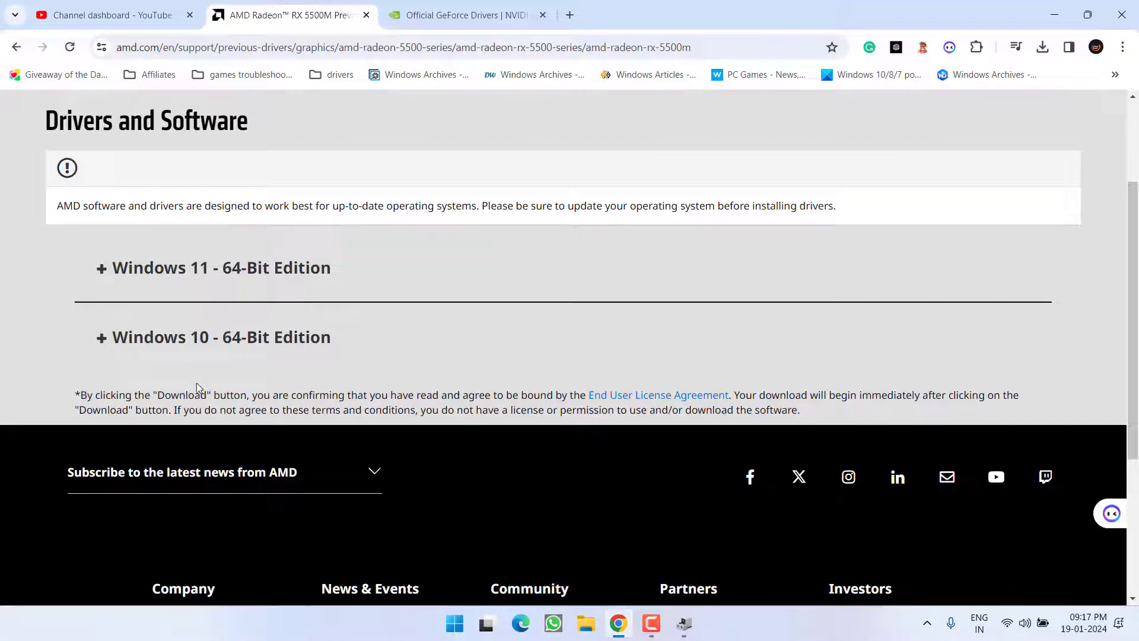
click(101, 268)
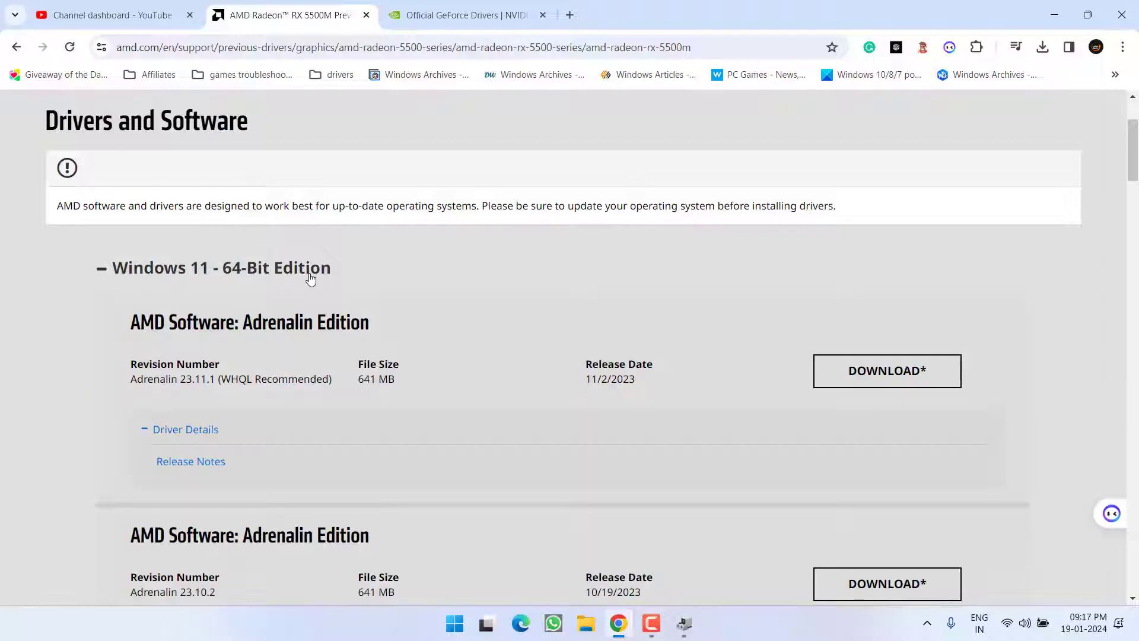
scroll(369, 289, down, 2)
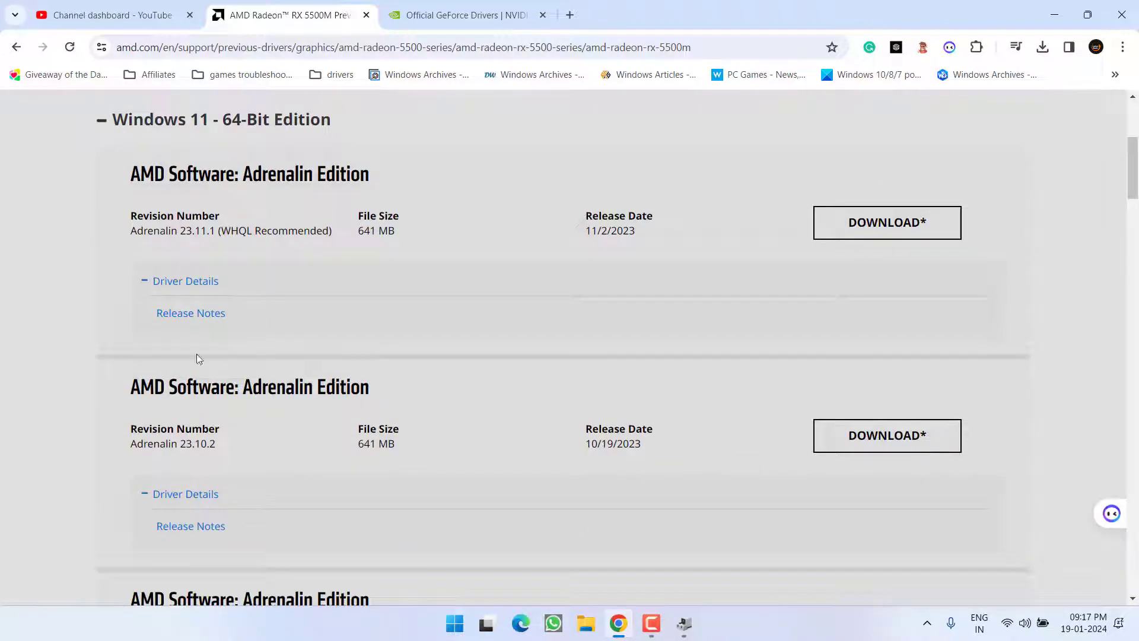
drag(154, 443, 208, 444)
scroll(232, 427, down, 3)
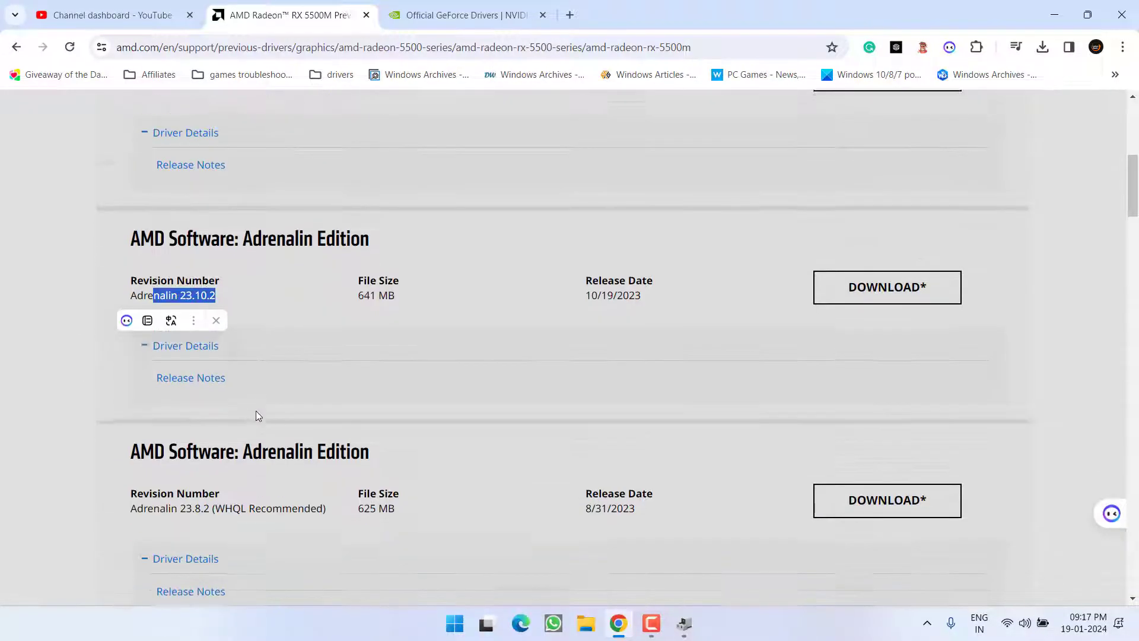
drag(160, 359, 294, 360)
click(400, 412)
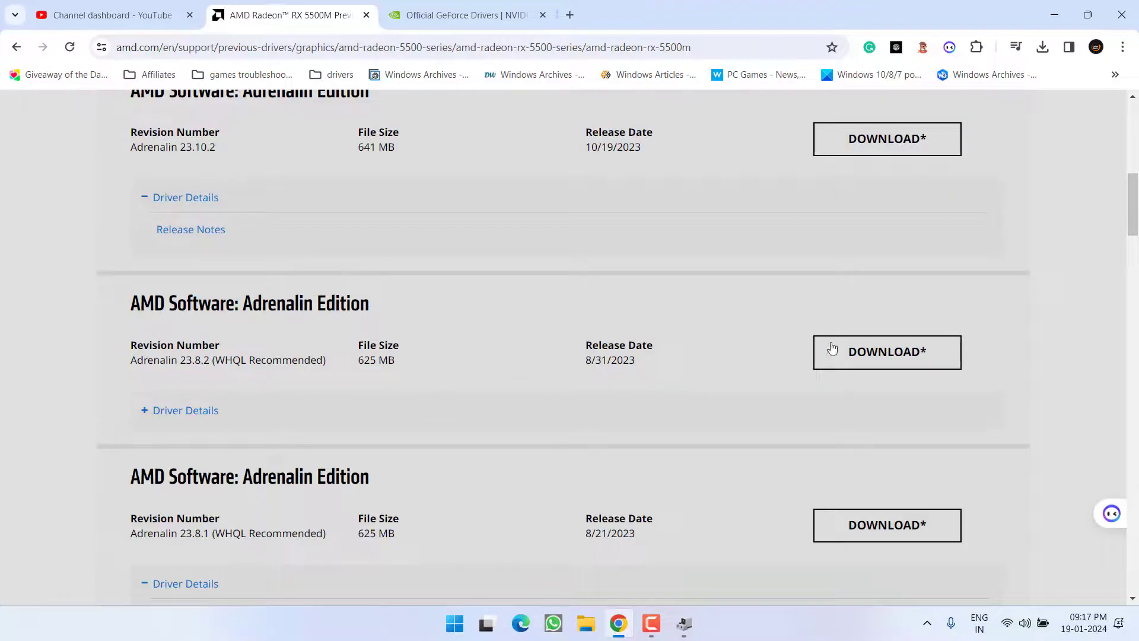
click(881, 352)
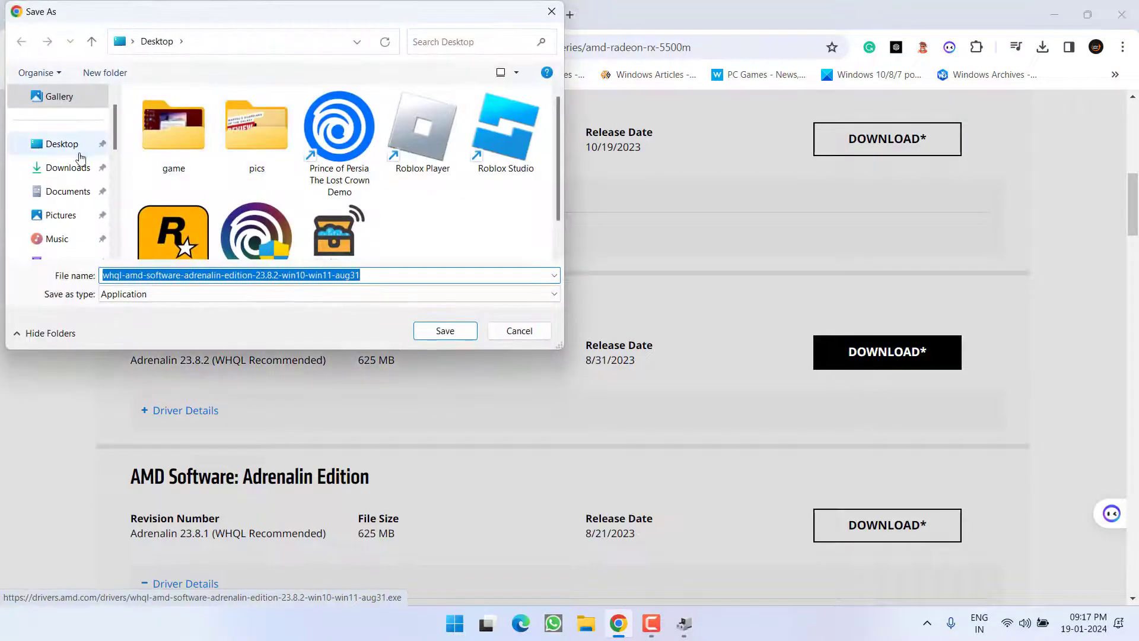
click(444, 331)
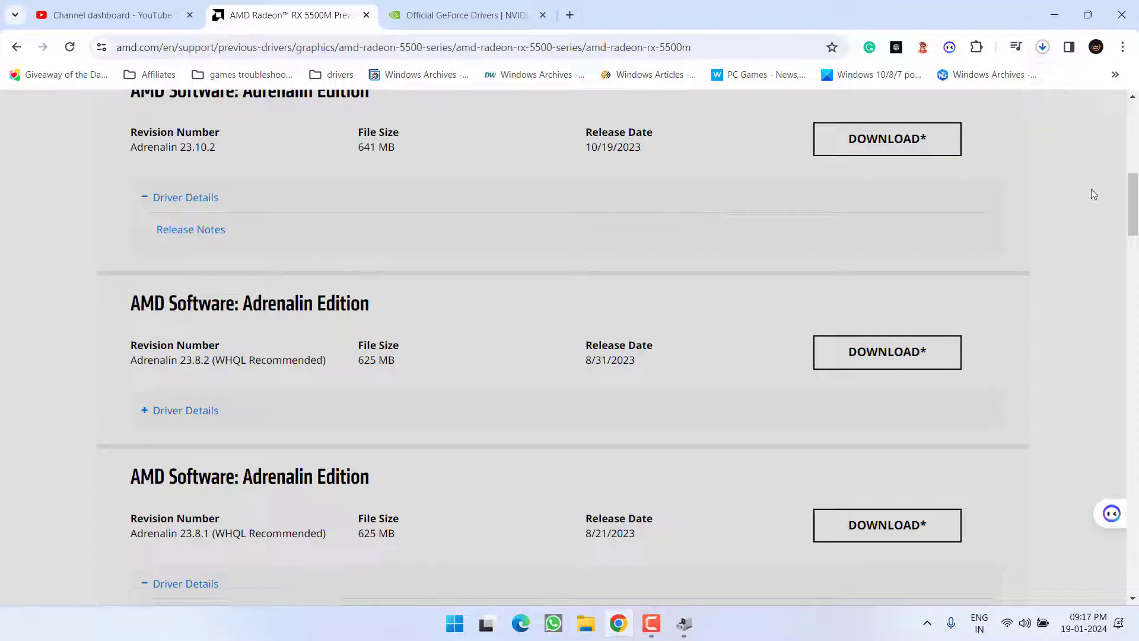
click(1042, 46)
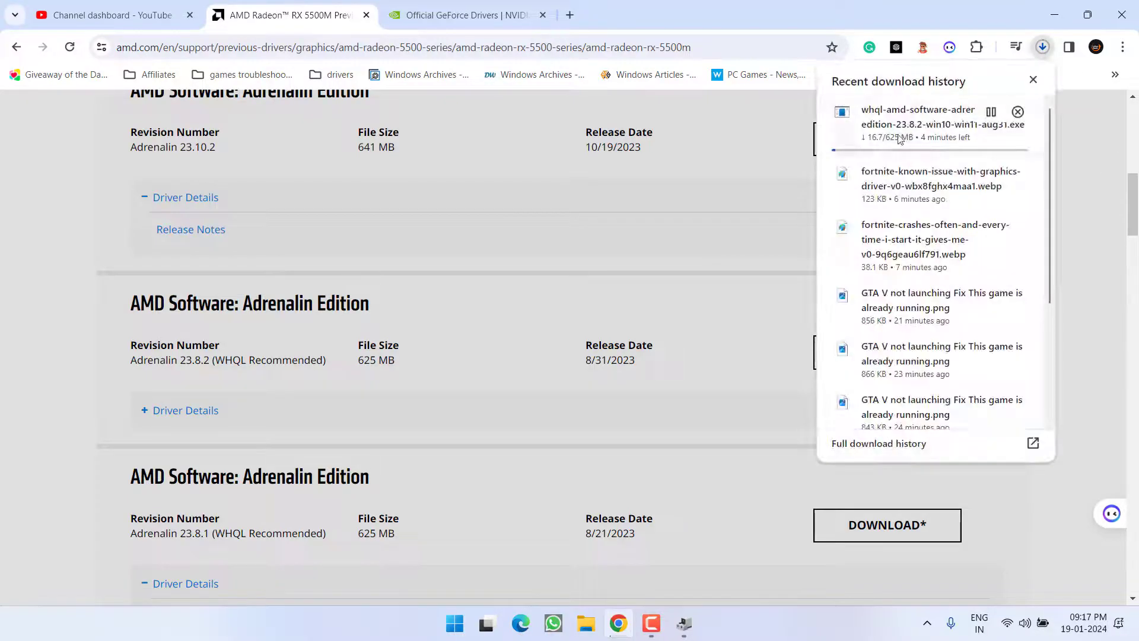
- Set NVIDIA's manual search to GeForce, RTX 40 Series, RTX 4080 and Windows 11
click(1018, 113)
click(463, 16)
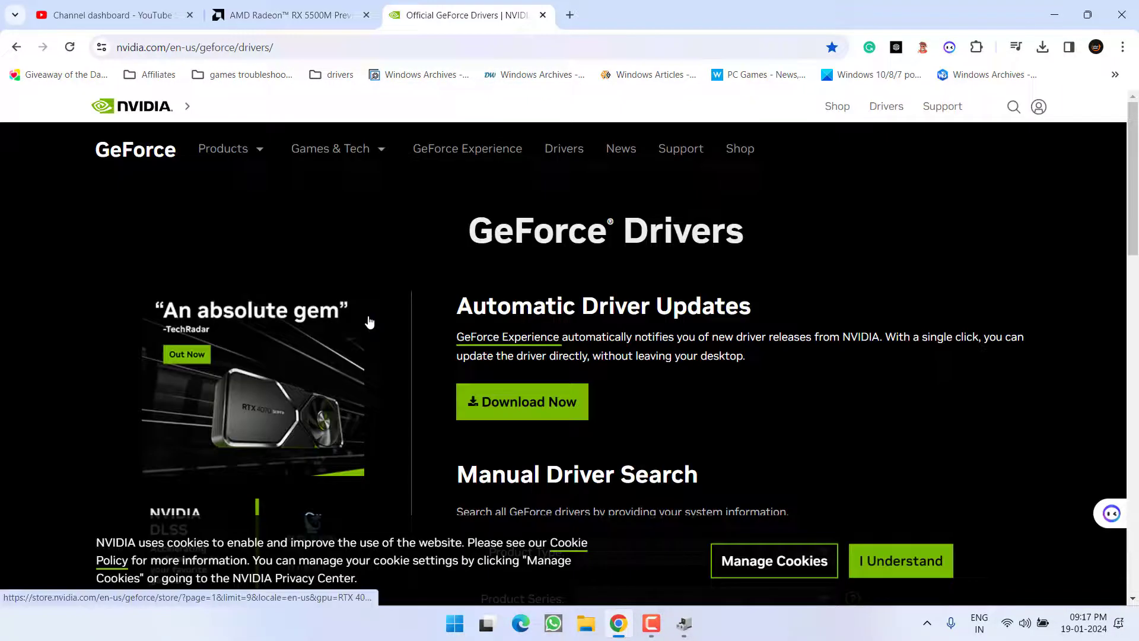
scroll(680, 255, down, 4)
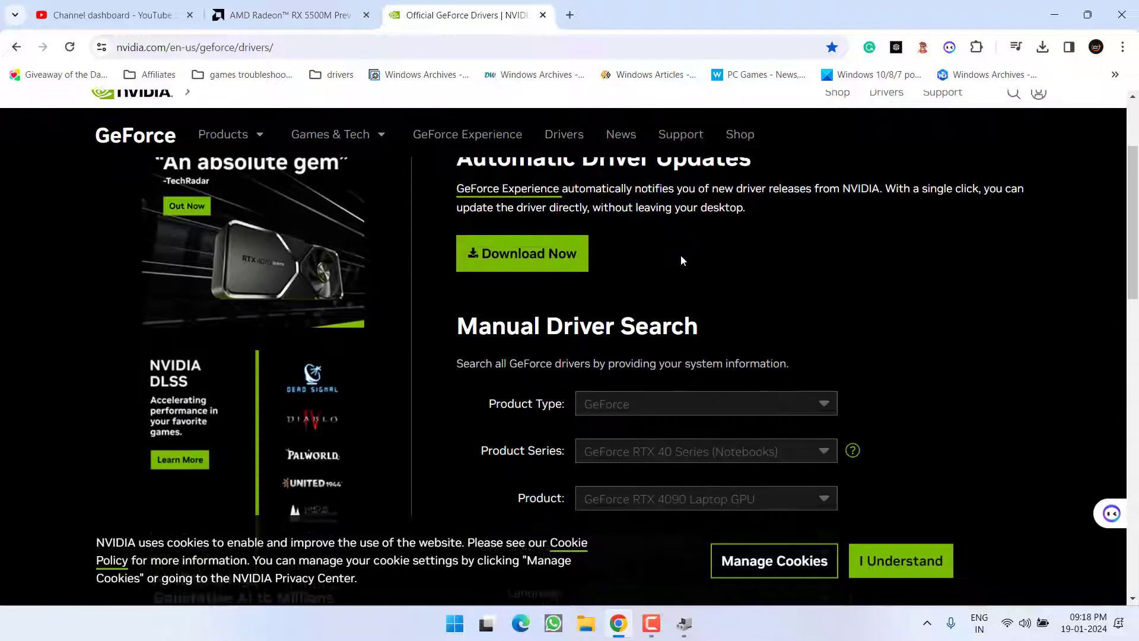
scroll(681, 254, down, 2)
click(655, 258)
click(623, 275)
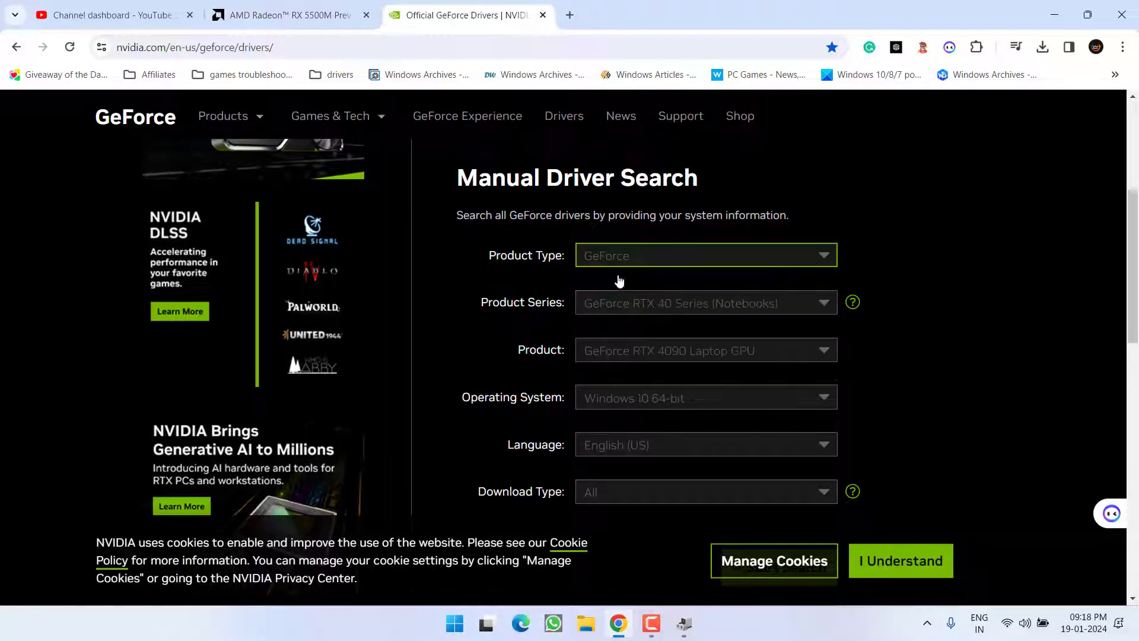
click(648, 303)
click(647, 349)
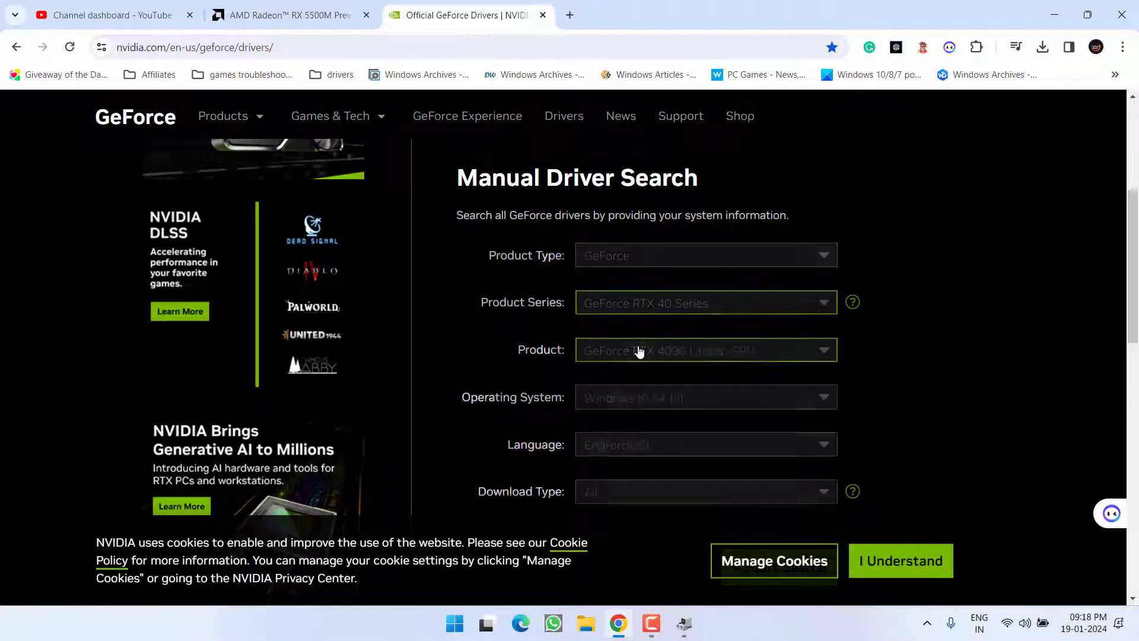
click(677, 276)
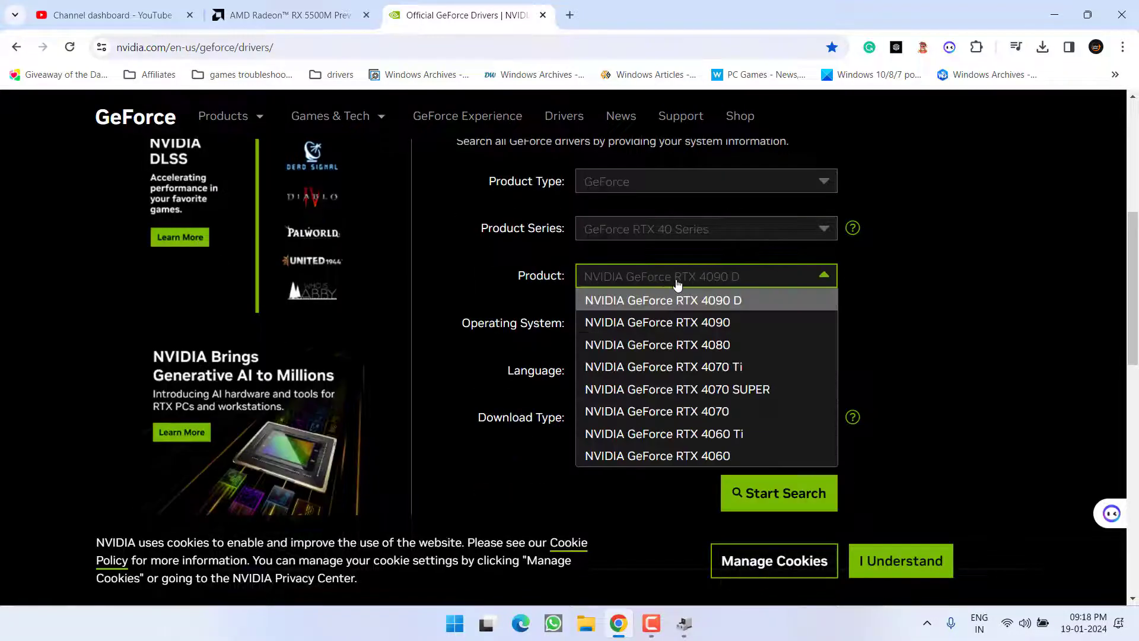
click(649, 322)
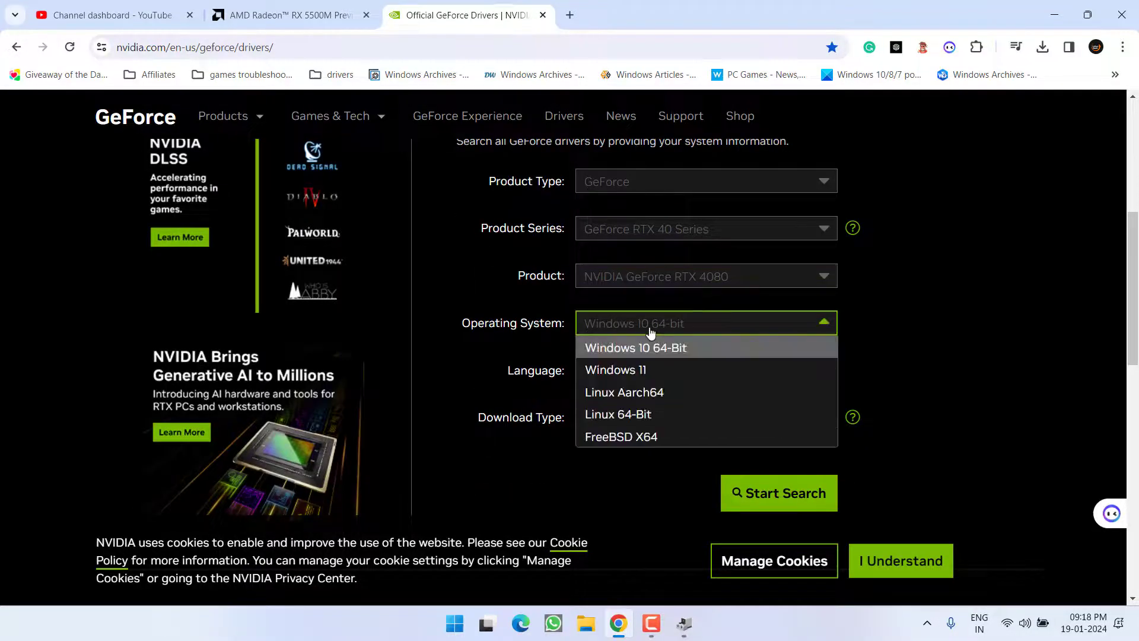
click(632, 367)
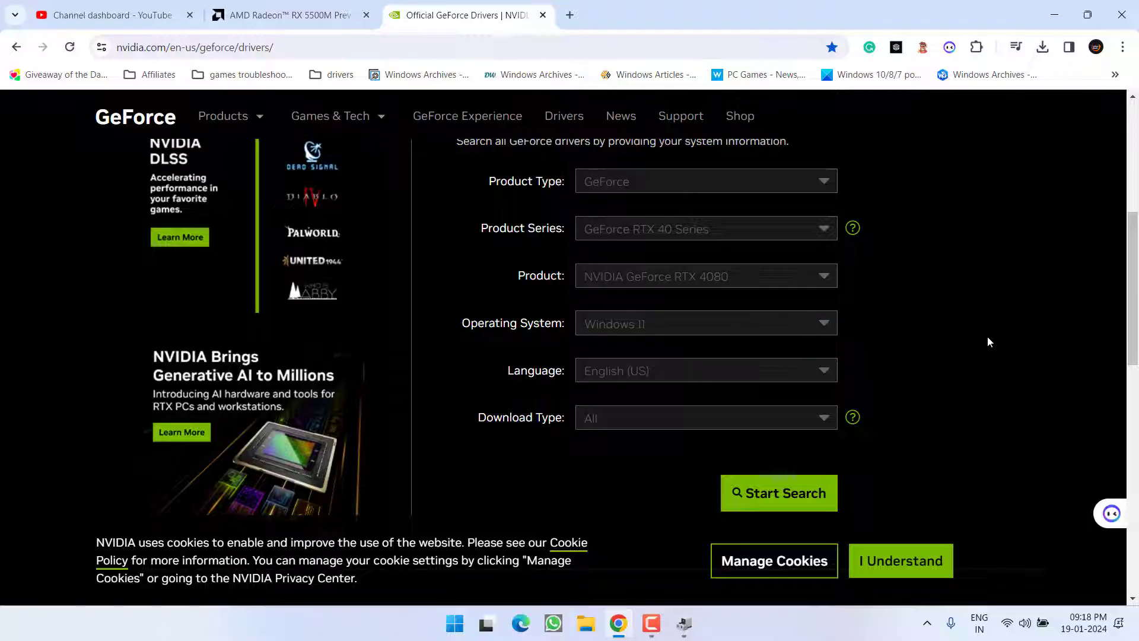
scroll(990, 342, down, 3)
- Search for drivers and save the Game Ready Driver 546.33 installer to the desktop
click(753, 276)
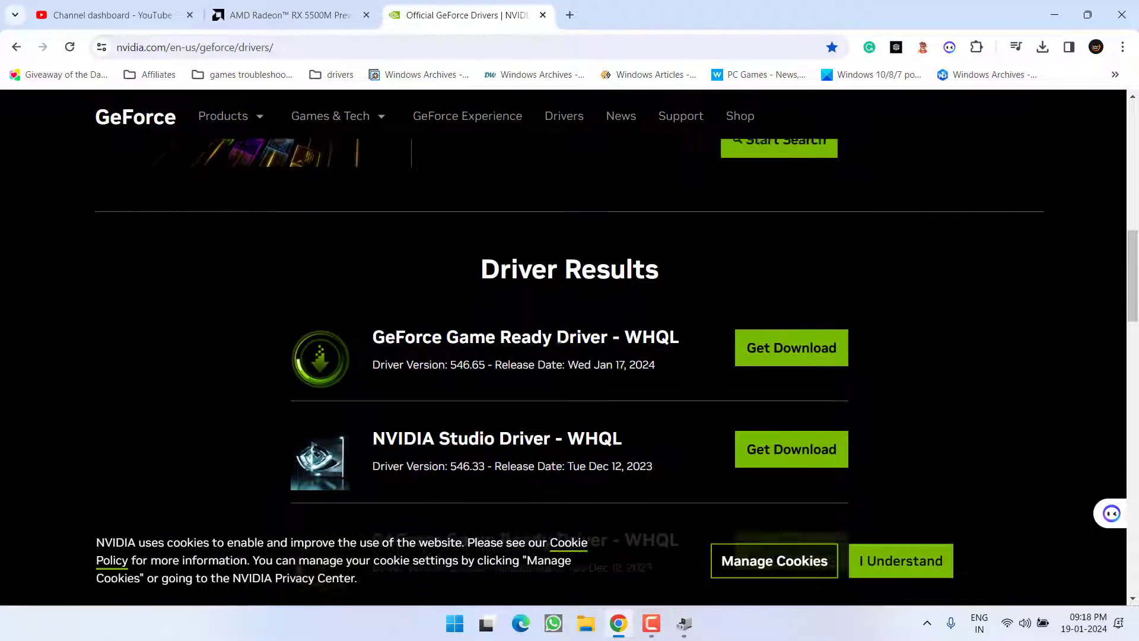
scroll(552, 350, down, 2)
scroll(522, 354, down, 1)
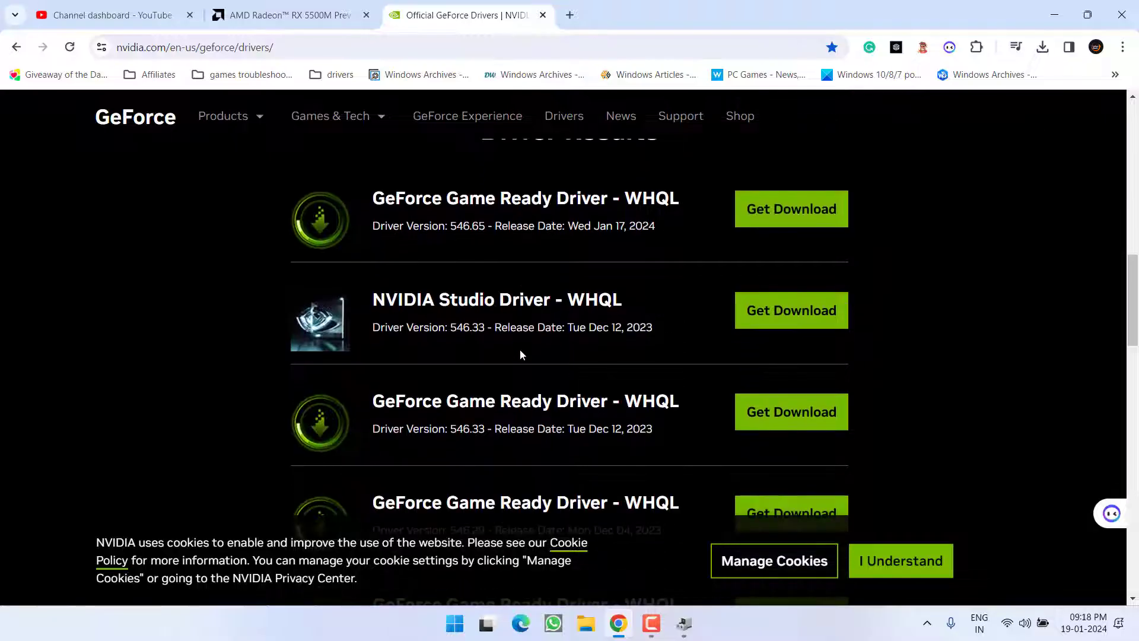
scroll(521, 354, down, 2)
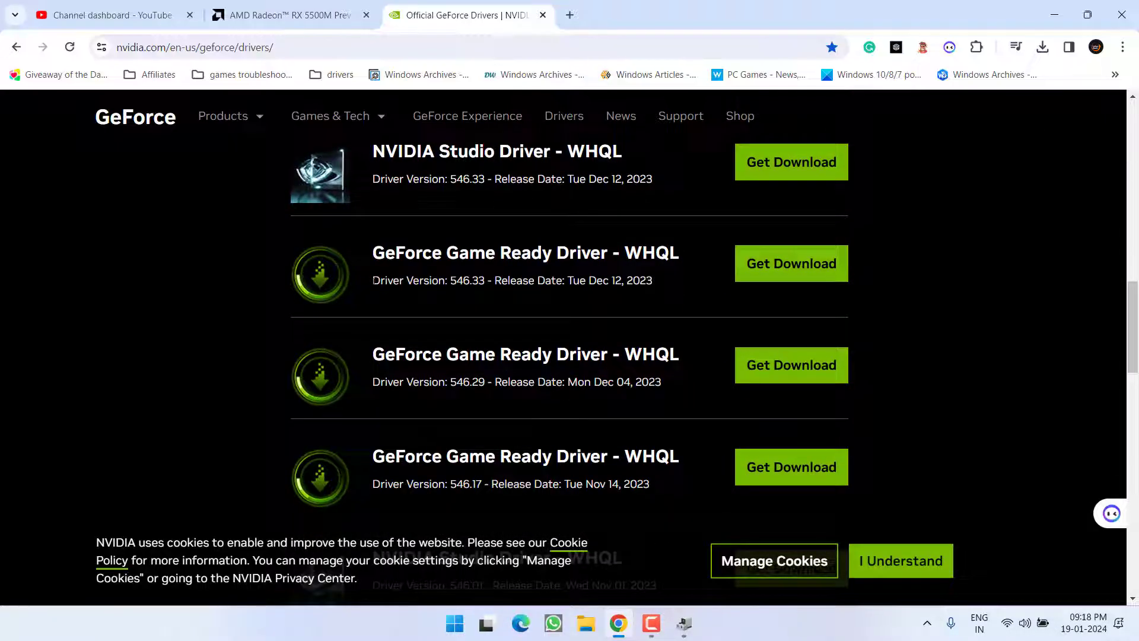
drag(372, 280, 486, 281)
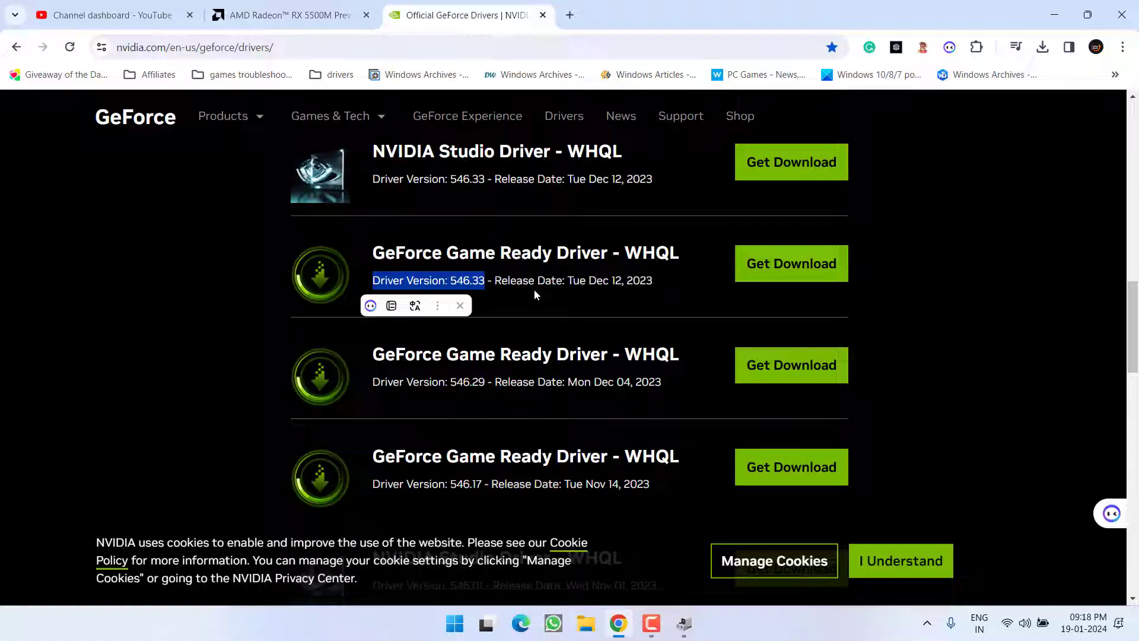
click(801, 263)
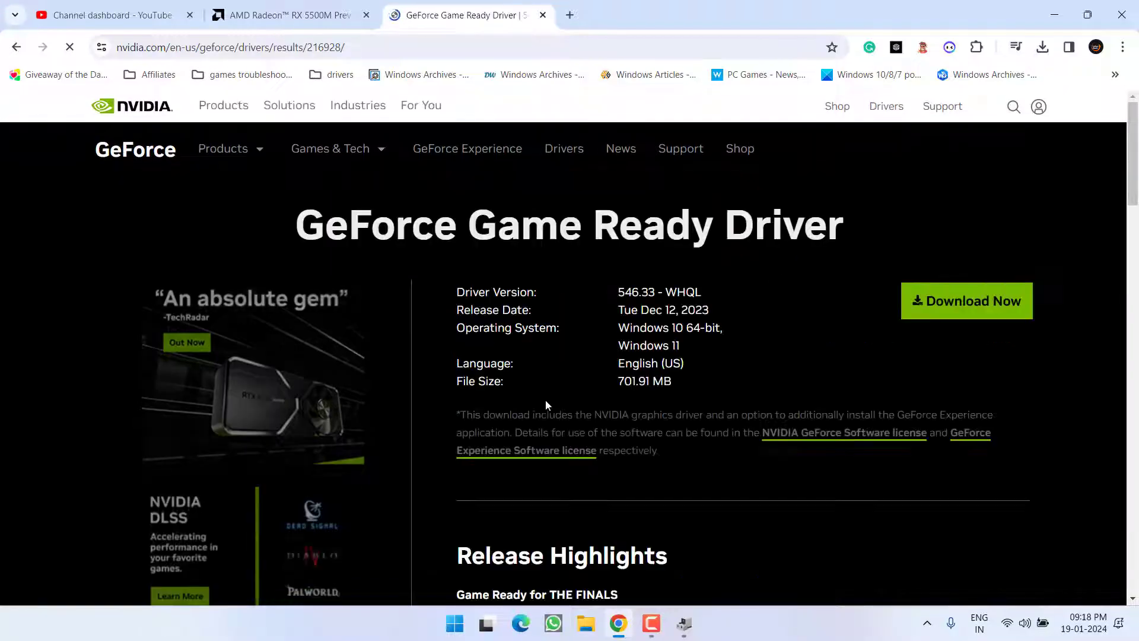
click(947, 302)
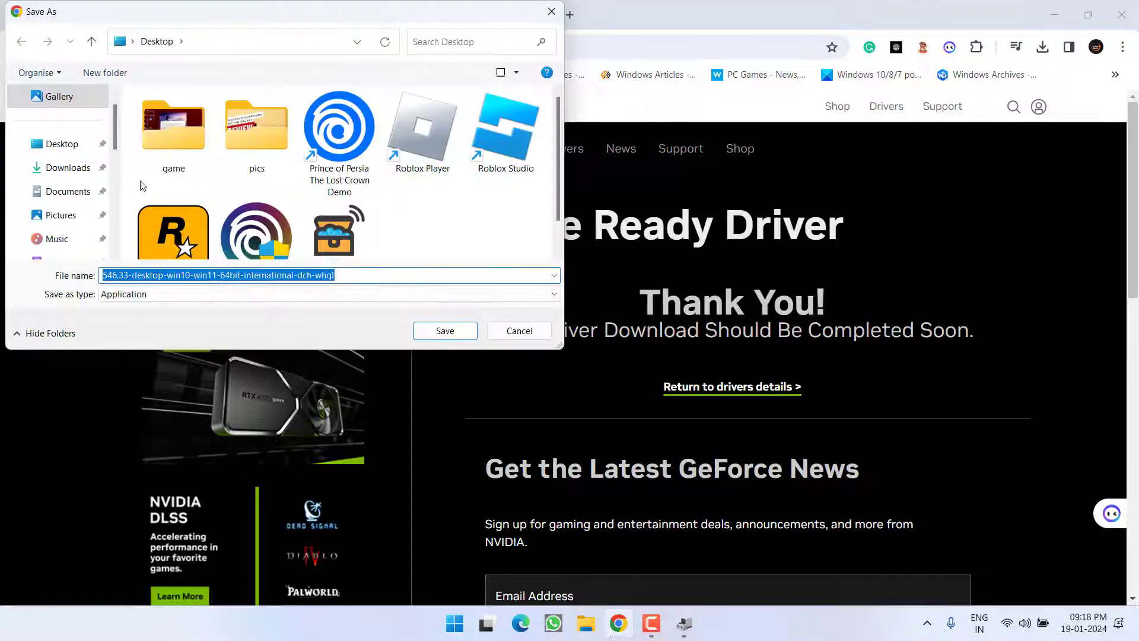
click(519, 330)
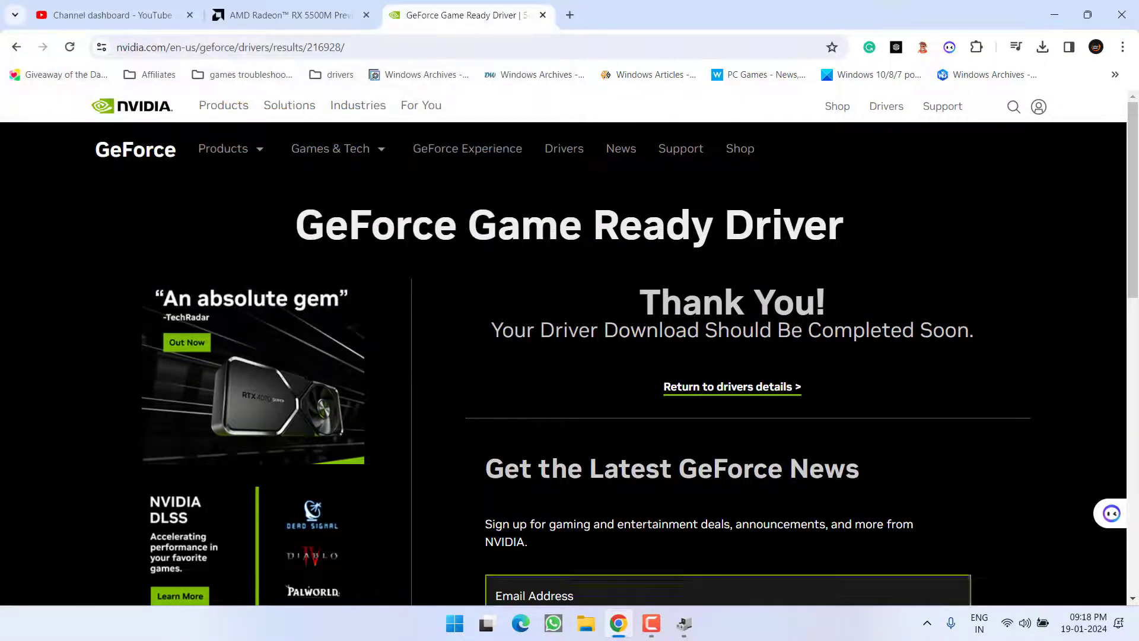
- Minimize Chrome and close the Device Manager window
click(1054, 15)
click(619, 43)
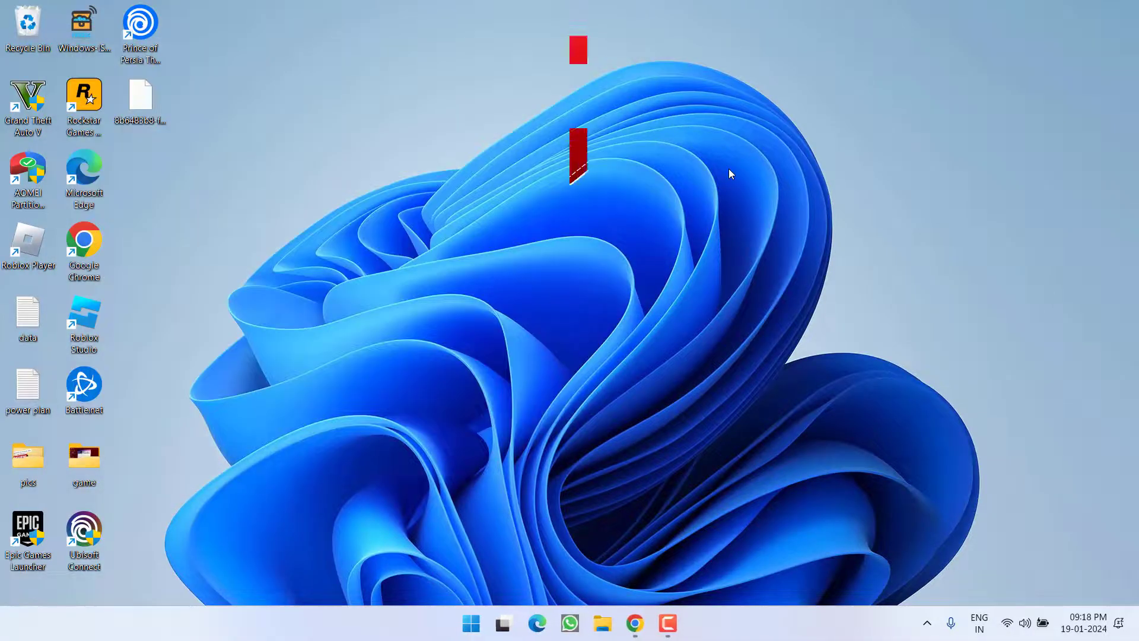